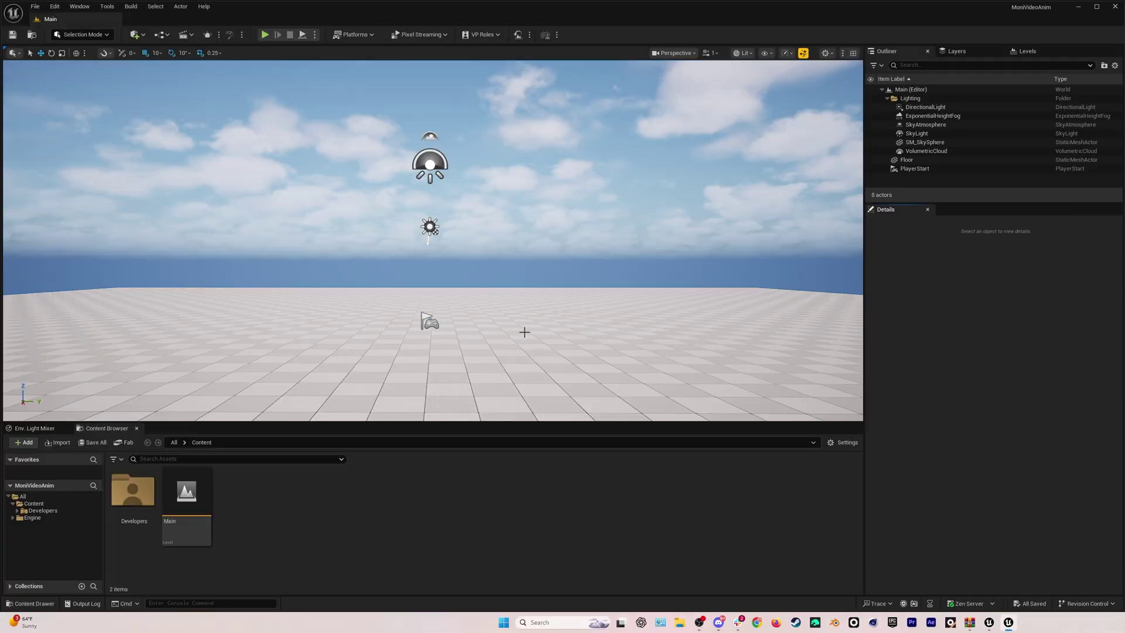
Open the Plugins window and filter the list for 'metahuman'
{"action": "left_click", "coordinate": [53, 7]}
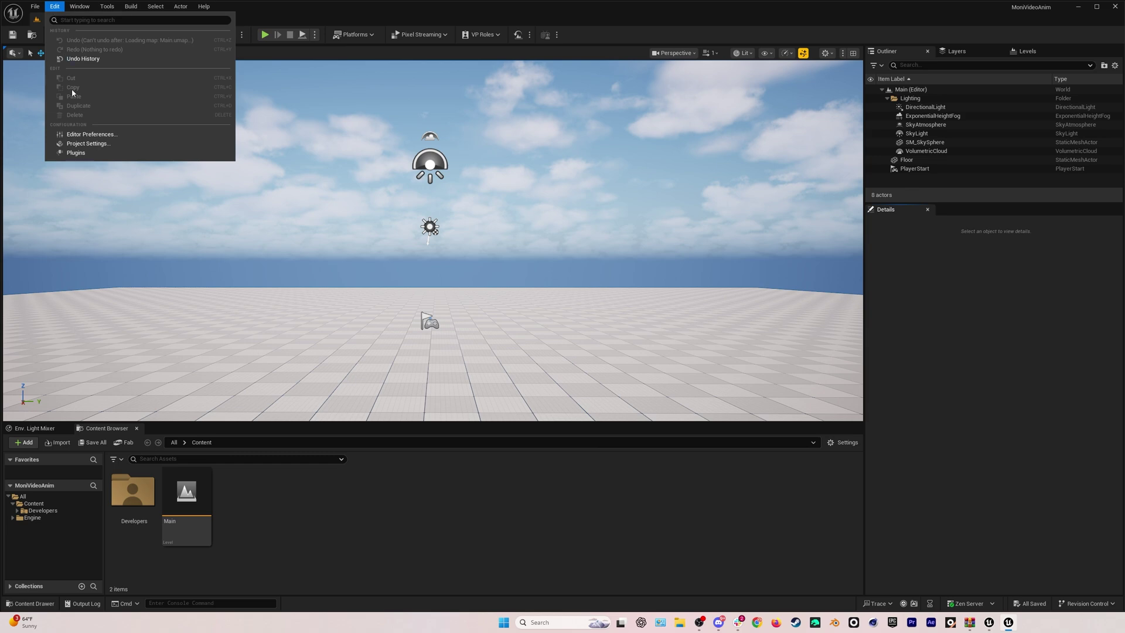
{"action": "left_click", "coordinate": [76, 152]}
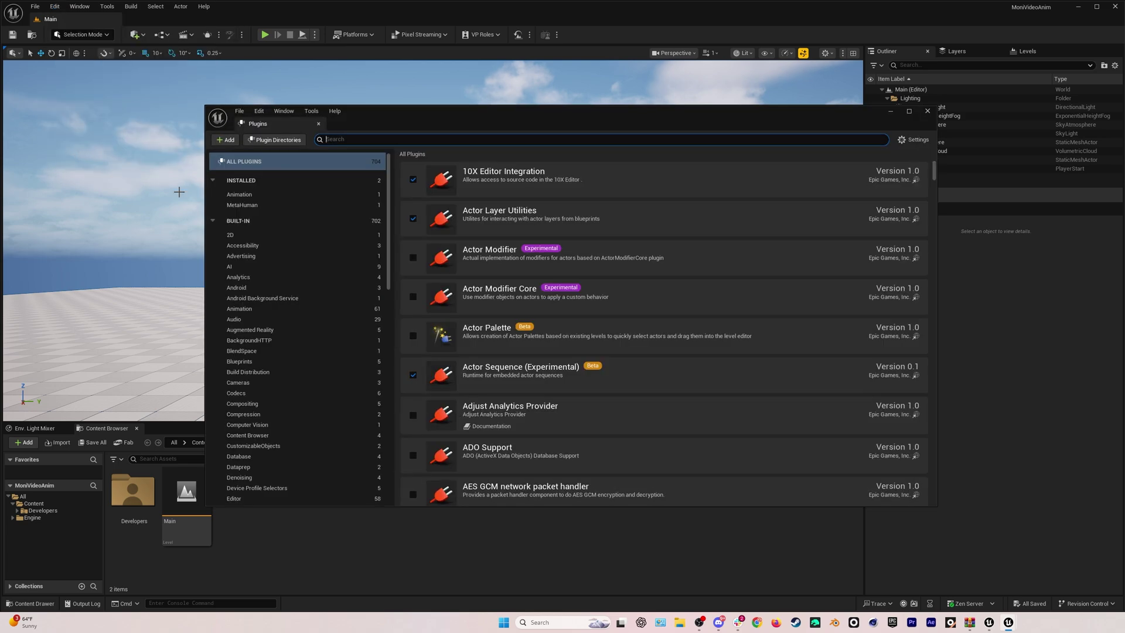
{"action": "left_click", "coordinate": [510, 138]}
{"action": "type", "text": "metahuma"}
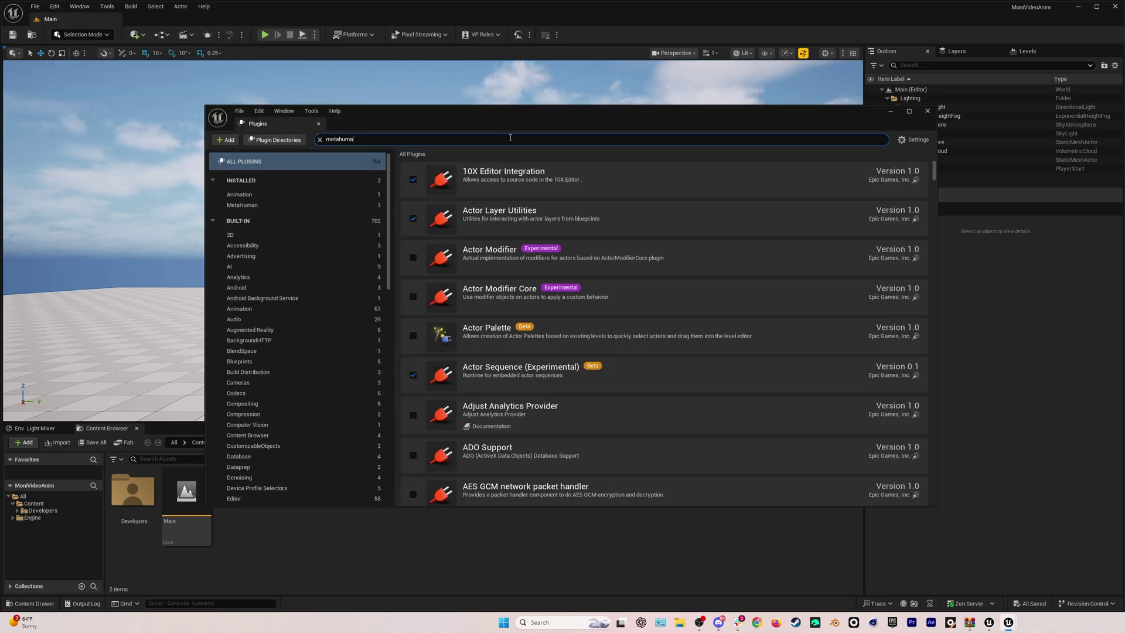
{"action": "type", "text": "n"}
Enable MetaHuman Animator, Core Tech, Creator (accepting the beta warning) and Live Link, then restart the editor
{"action": "left_click", "coordinate": [413, 179]}
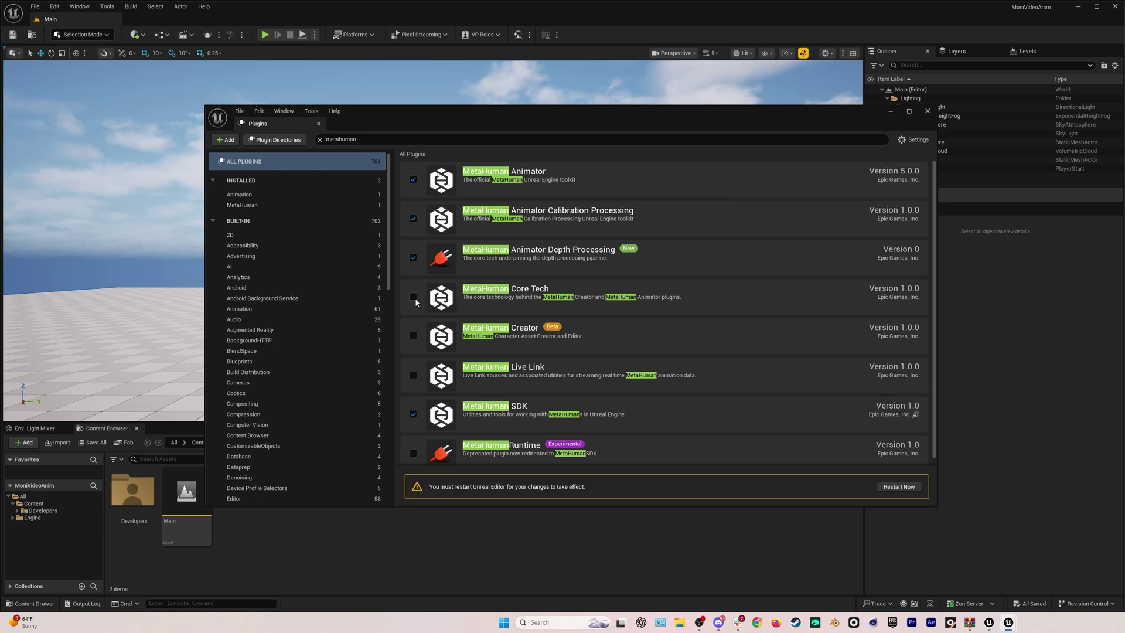
{"action": "left_click", "coordinate": [413, 297]}
{"action": "left_click", "coordinate": [414, 336]}
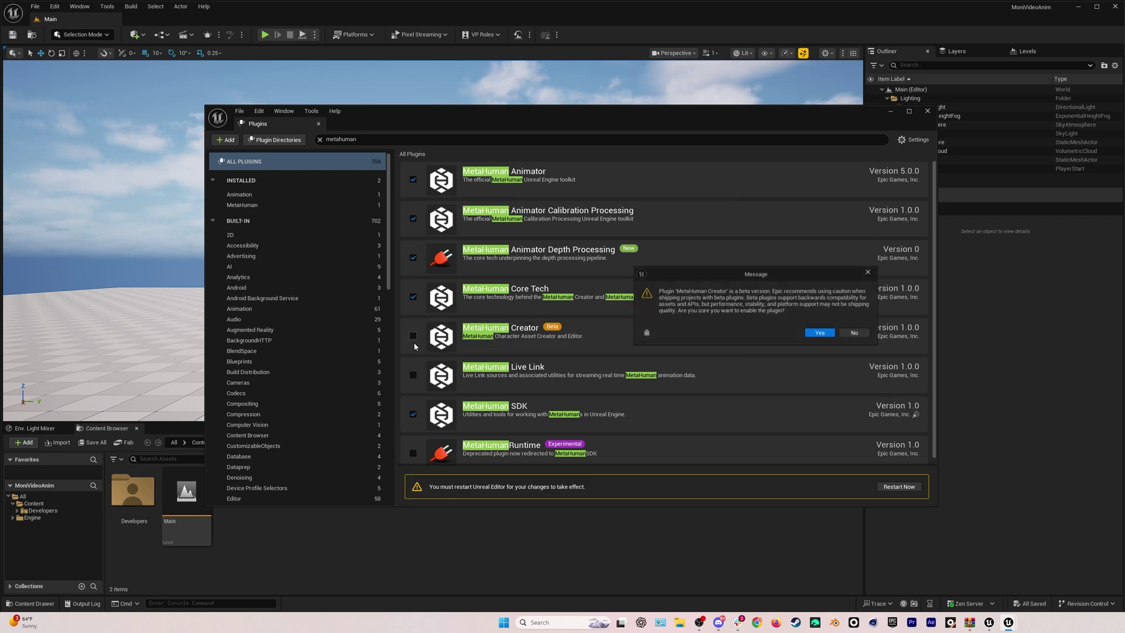
{"action": "left_click", "coordinate": [820, 333]}
{"action": "left_click", "coordinate": [413, 375]}
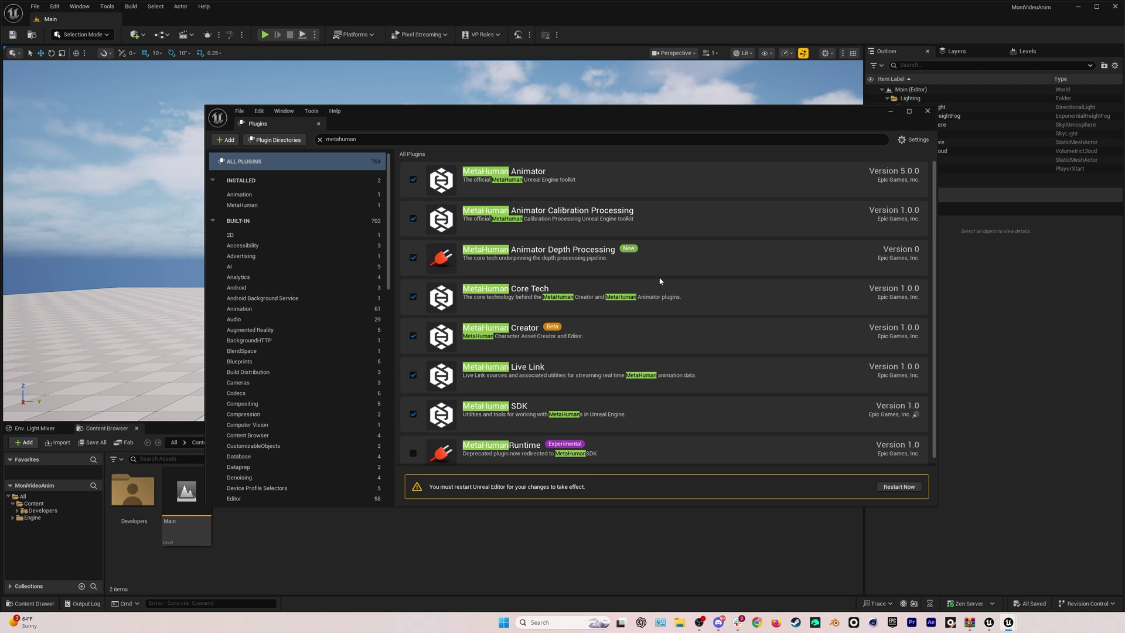
{"action": "left_click", "coordinate": [899, 486]}
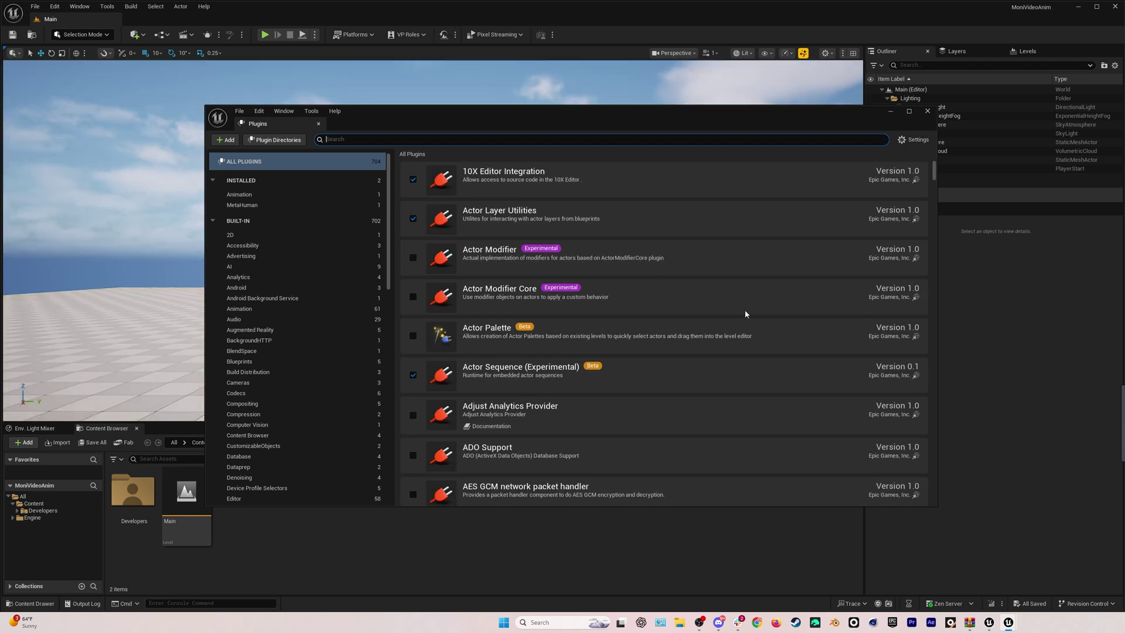
{"action": "left_click", "coordinate": [927, 111]}
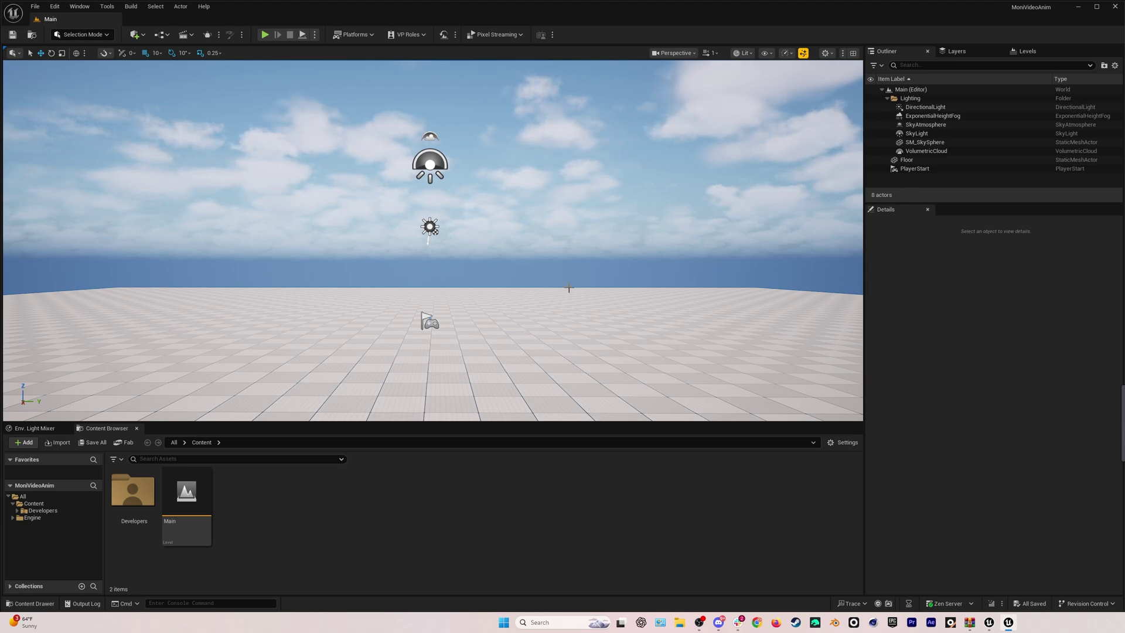
Import the Lexi MetaHuman into the project from Quixel Bridge
{"action": "left_click", "coordinate": [136, 35]}
{"action": "left_click", "coordinate": [154, 83]}
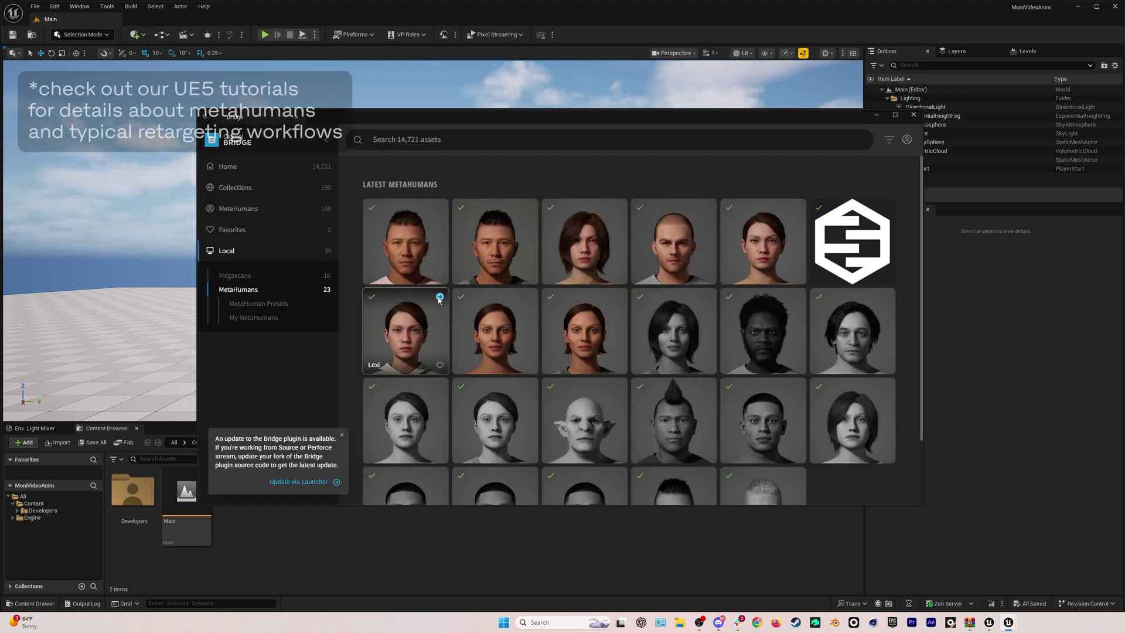
{"action": "left_click", "coordinate": [439, 297]}
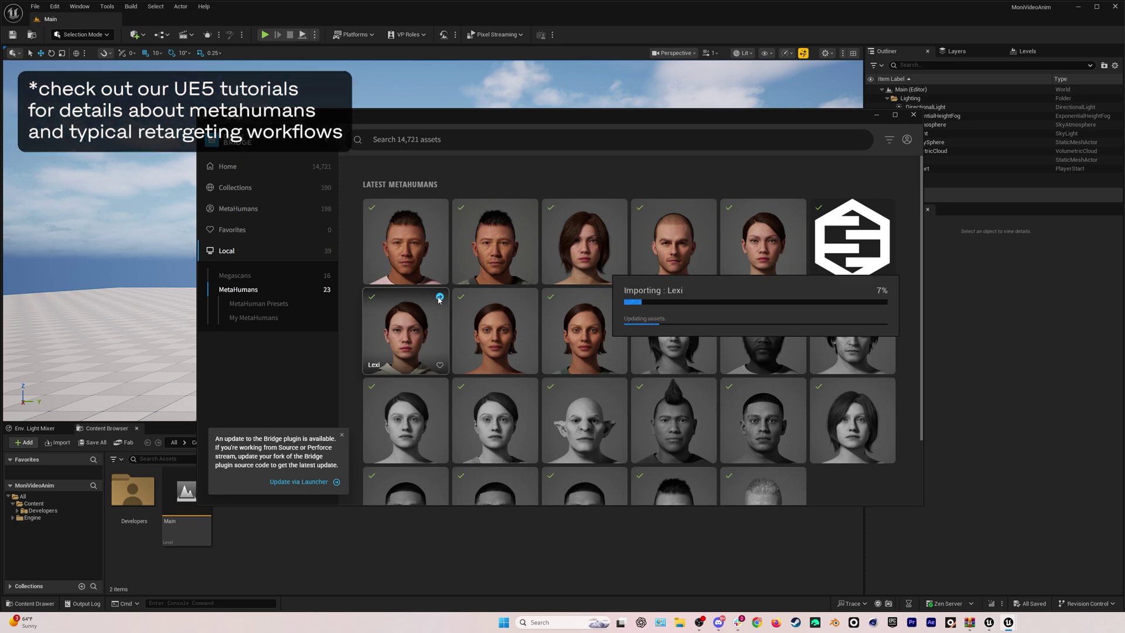
{"action": "left_click", "coordinate": [913, 115]}
Open the BP_Lexi blueprint from the MetaHumans/Lexi folder
{"action": "double_click", "coordinate": [187, 490]}
{"action": "double_click", "coordinate": [186, 490]}
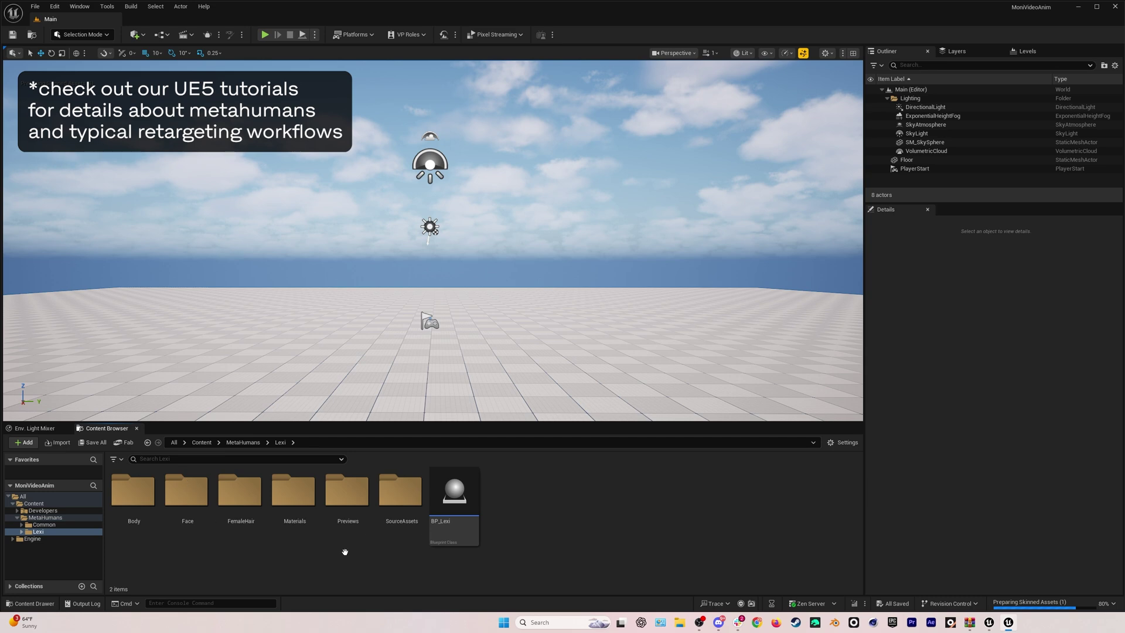
{"action": "double_click", "coordinate": [456, 499]}
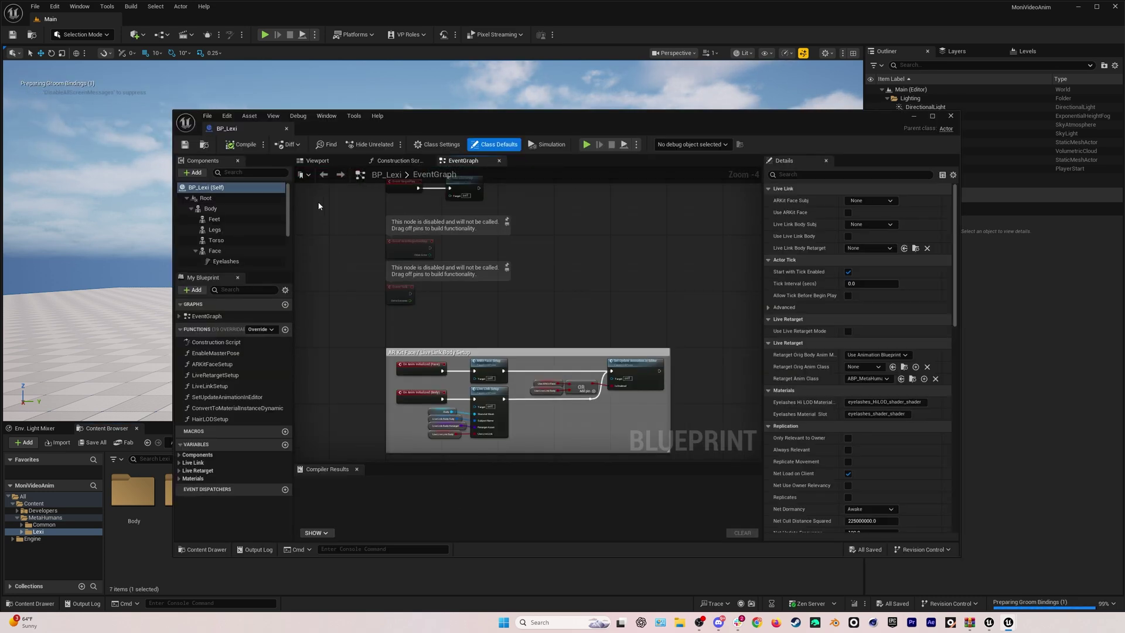
{"action": "left_click", "coordinate": [316, 161]}
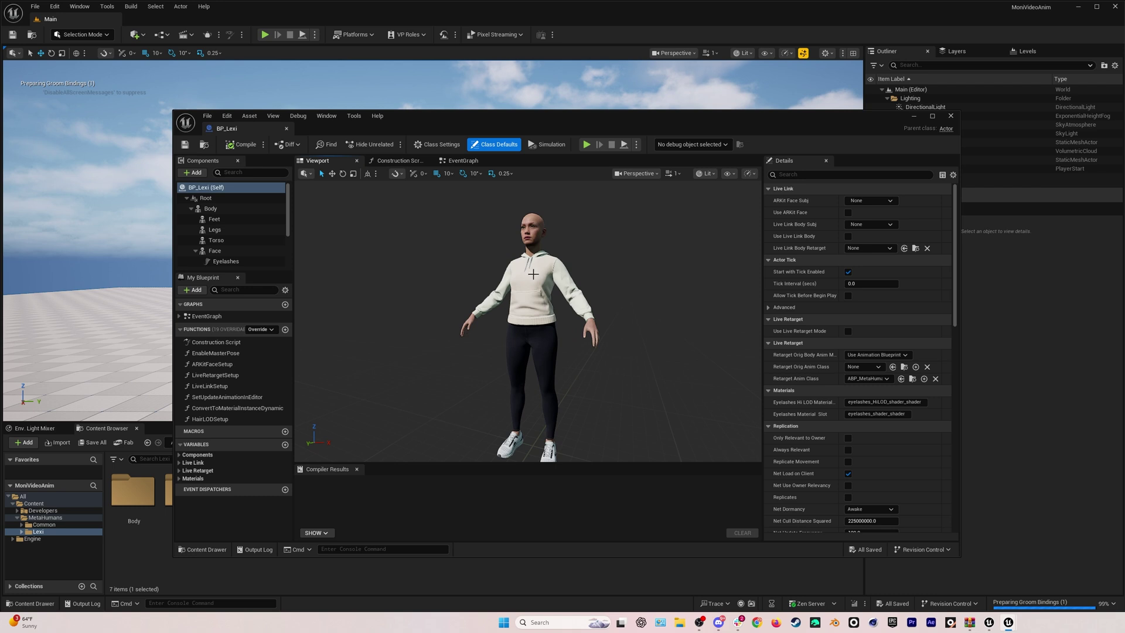
{"action": "scroll", "coordinate": [252, 258], "scroll_direction": "down", "scroll_amount": 4}
Set the LODSync component's Forced LOD to 0, then compile, save and close BP_Lexi
{"action": "left_click", "coordinate": [252, 265]}
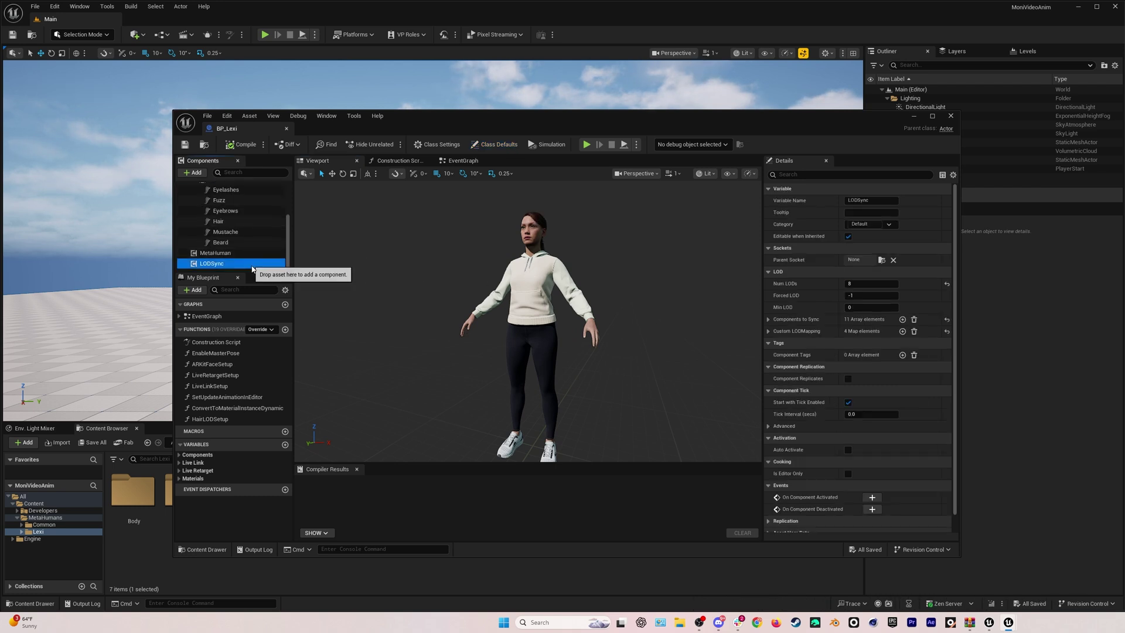
{"action": "left_click", "coordinate": [860, 297]}
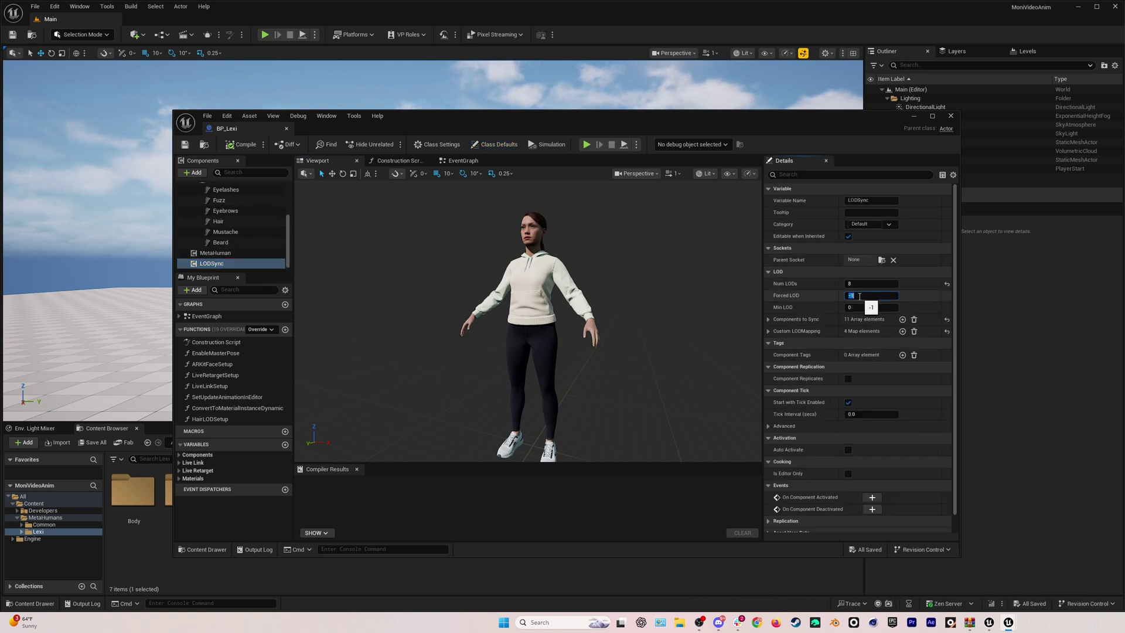
{"action": "type", "text": "0"}
{"action": "key", "text": "Return"}
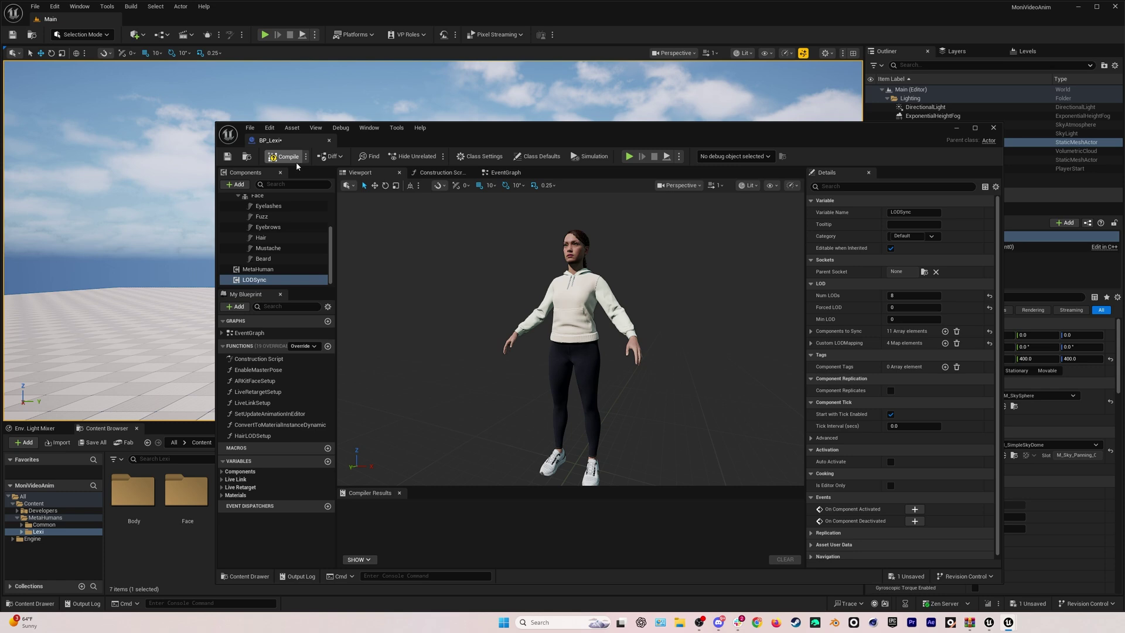
{"action": "left_click", "coordinate": [287, 157]}
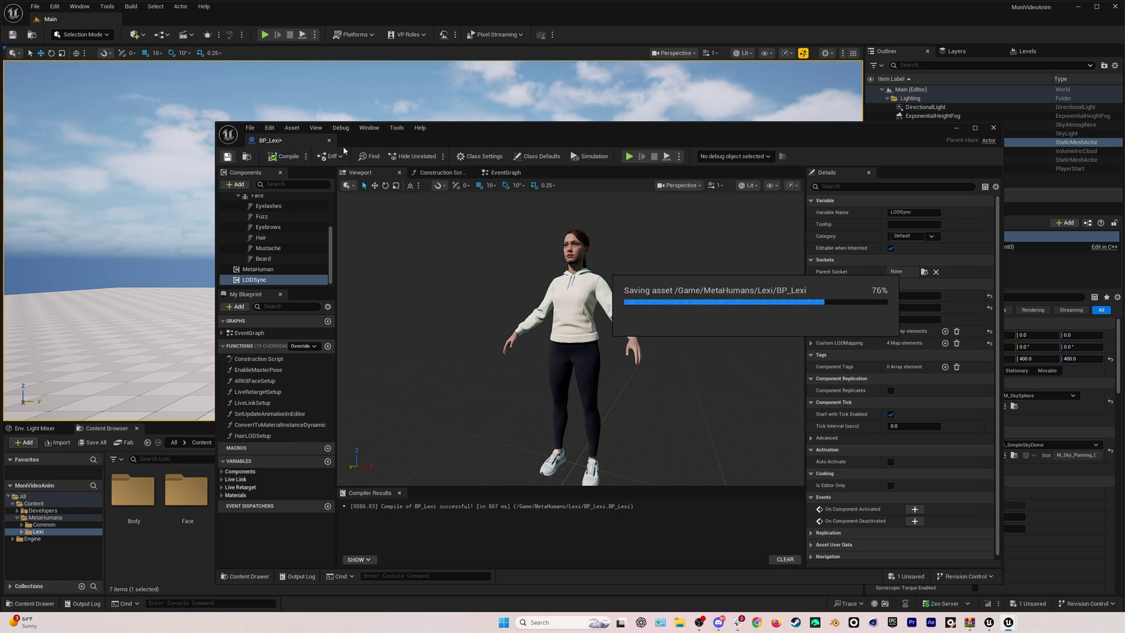
{"action": "left_click", "coordinate": [993, 128]}
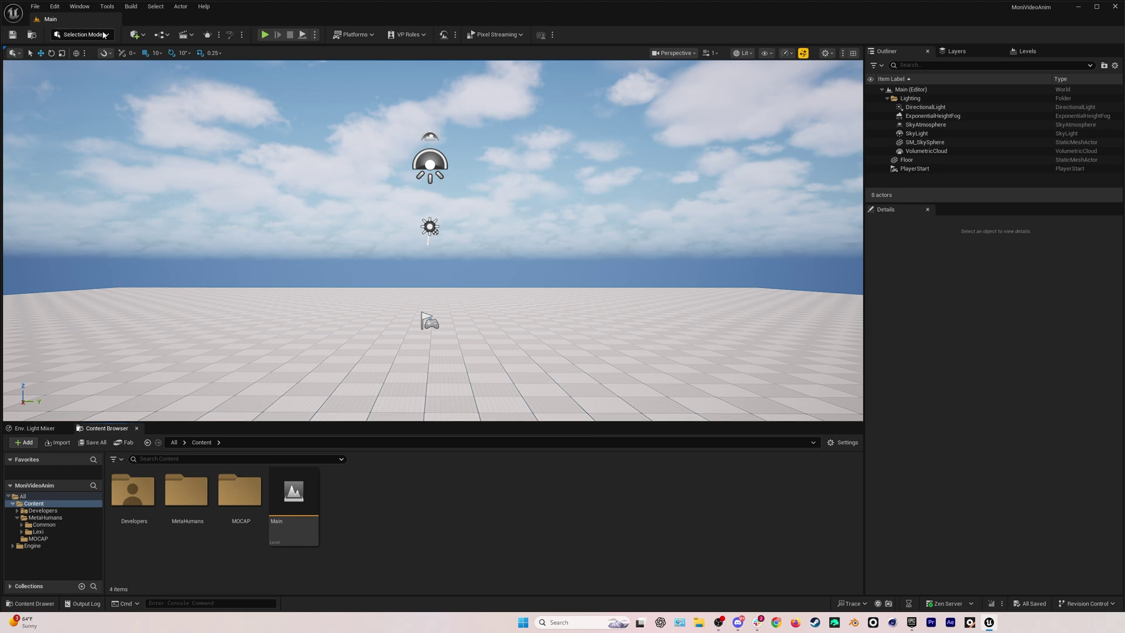
Launch Live Link Hub and switch it to the Capture Manager layout
{"action": "left_click", "coordinate": [105, 7]}
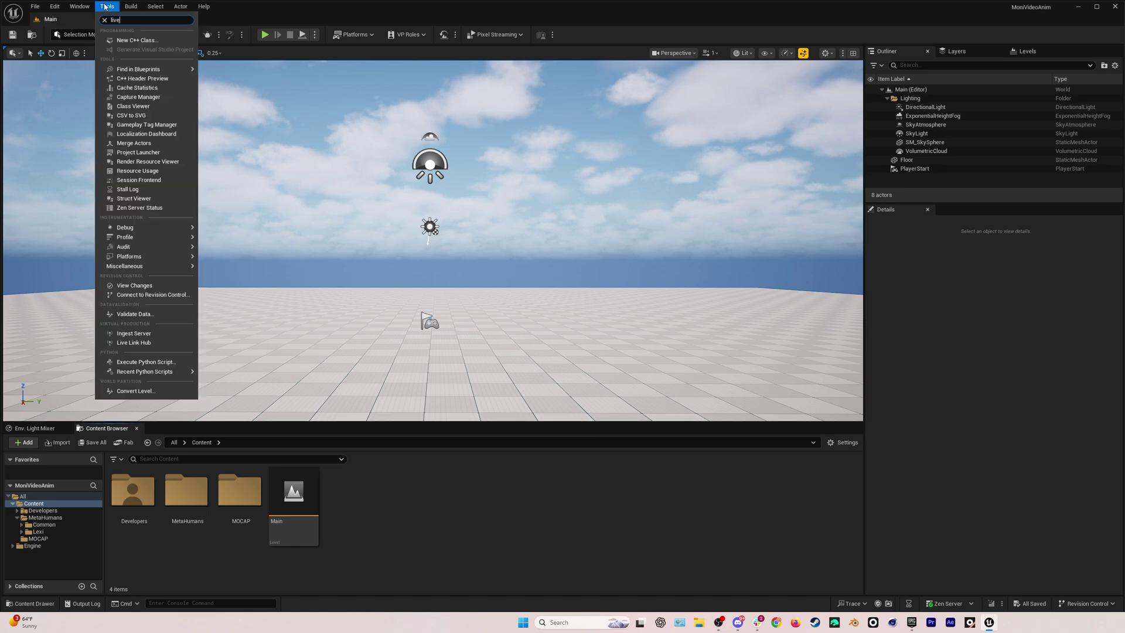
{"action": "left_click", "coordinate": [109, 31]}
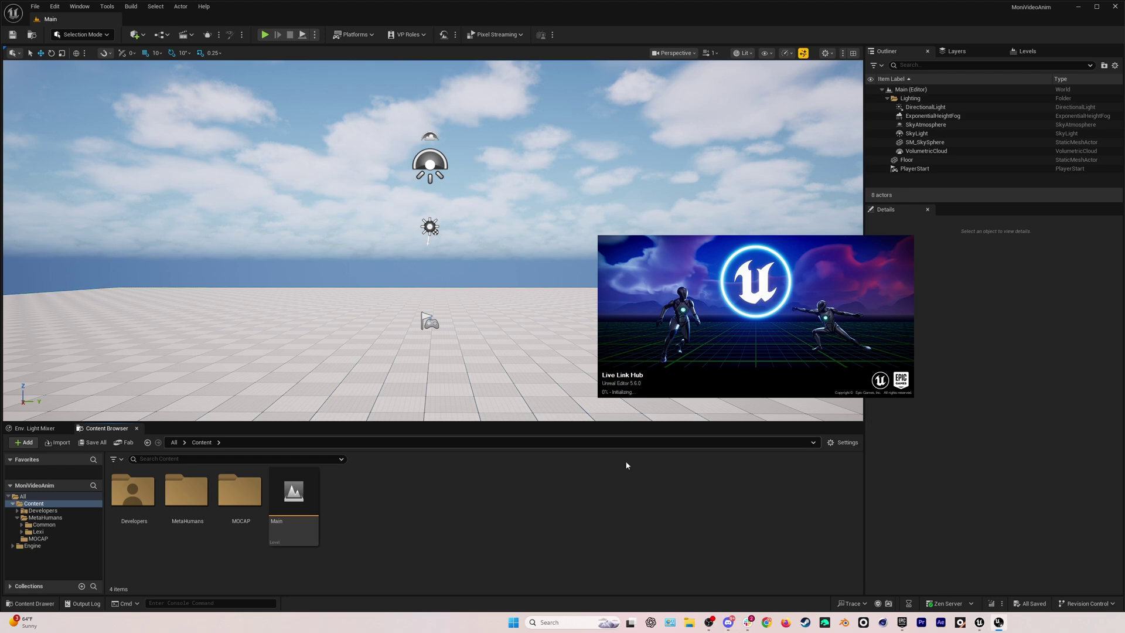
{"action": "left_click_drag", "start_coordinate": [657, 132], "coordinate": [493, 132]}
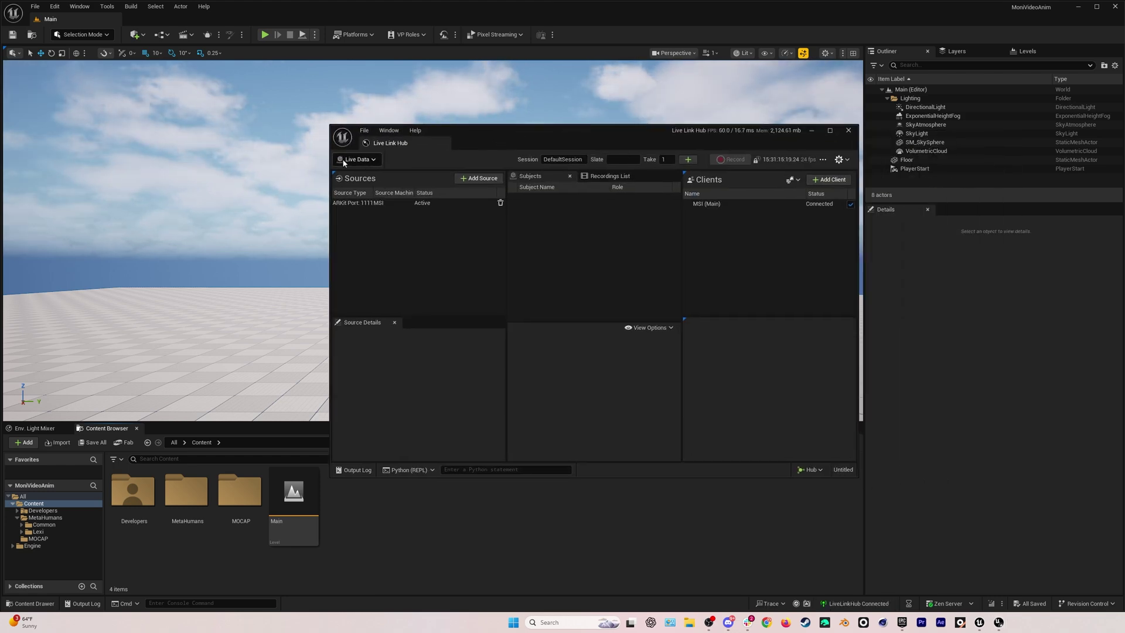
{"action": "left_click", "coordinate": [361, 162]}
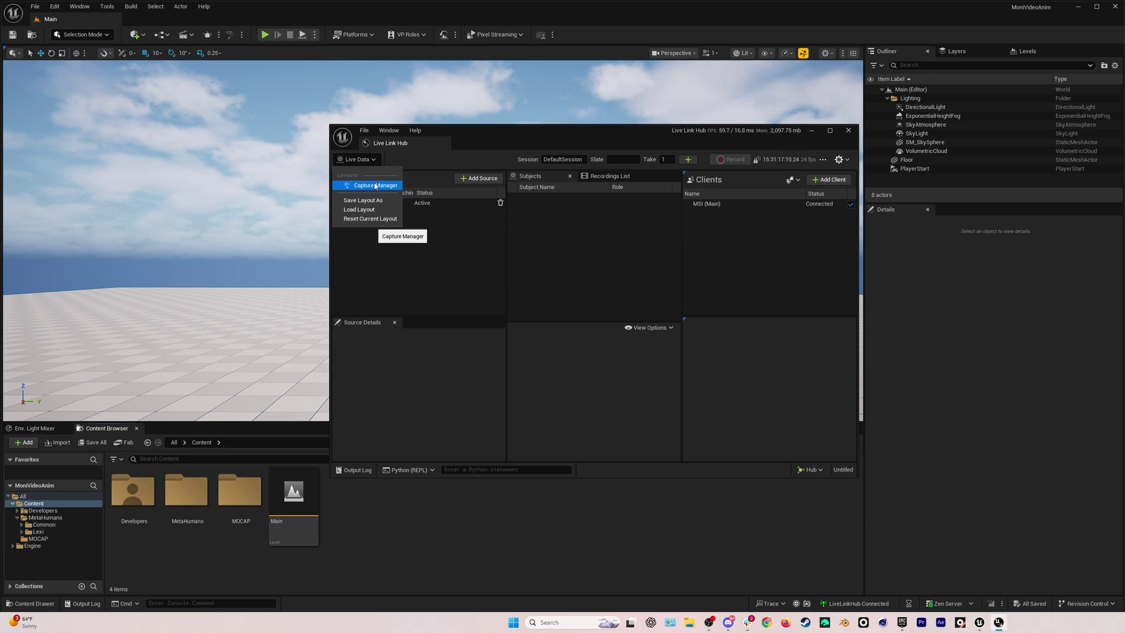
{"action": "left_click", "coordinate": [376, 185]}
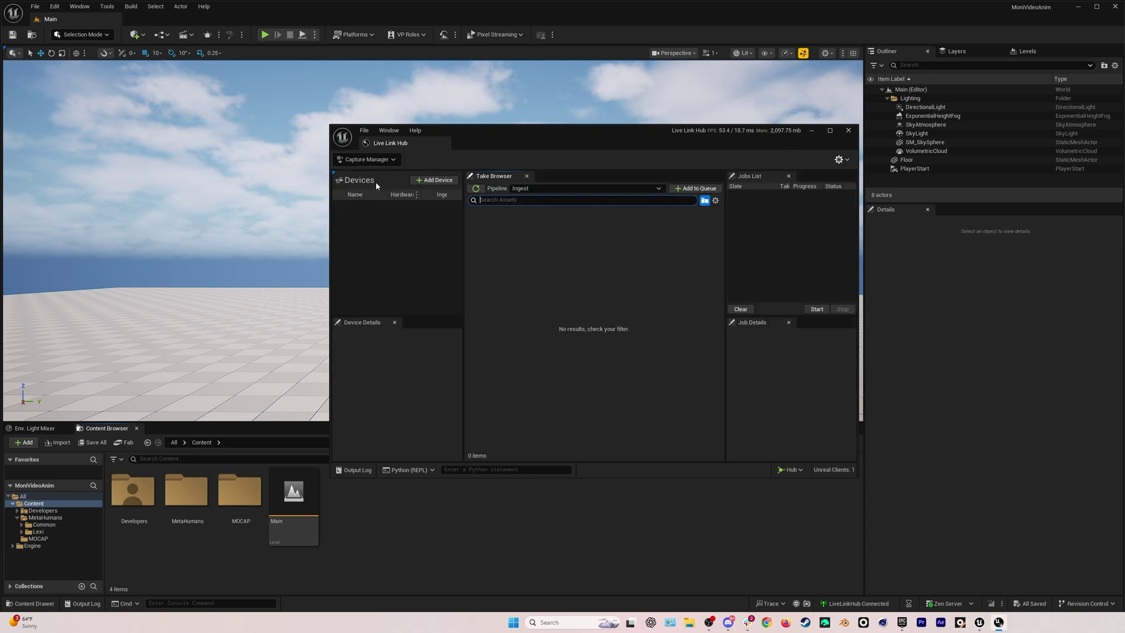
Add a Mono Video Ingest device with FACECAP as its take directory
{"action": "left_click", "coordinate": [440, 181]}
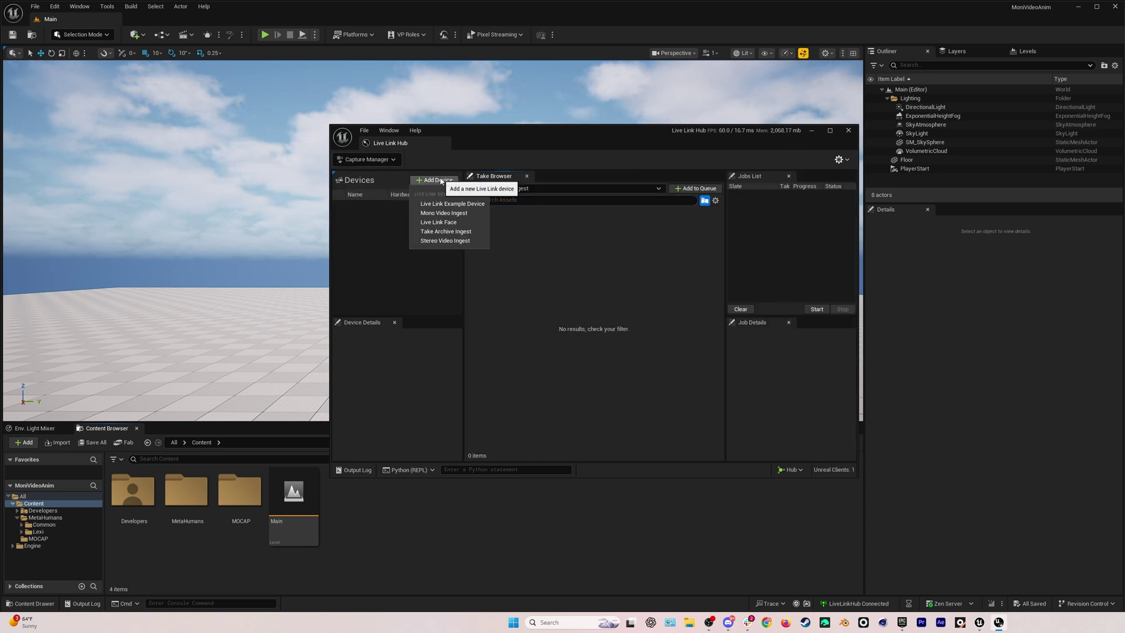
{"action": "left_click", "coordinate": [441, 213]}
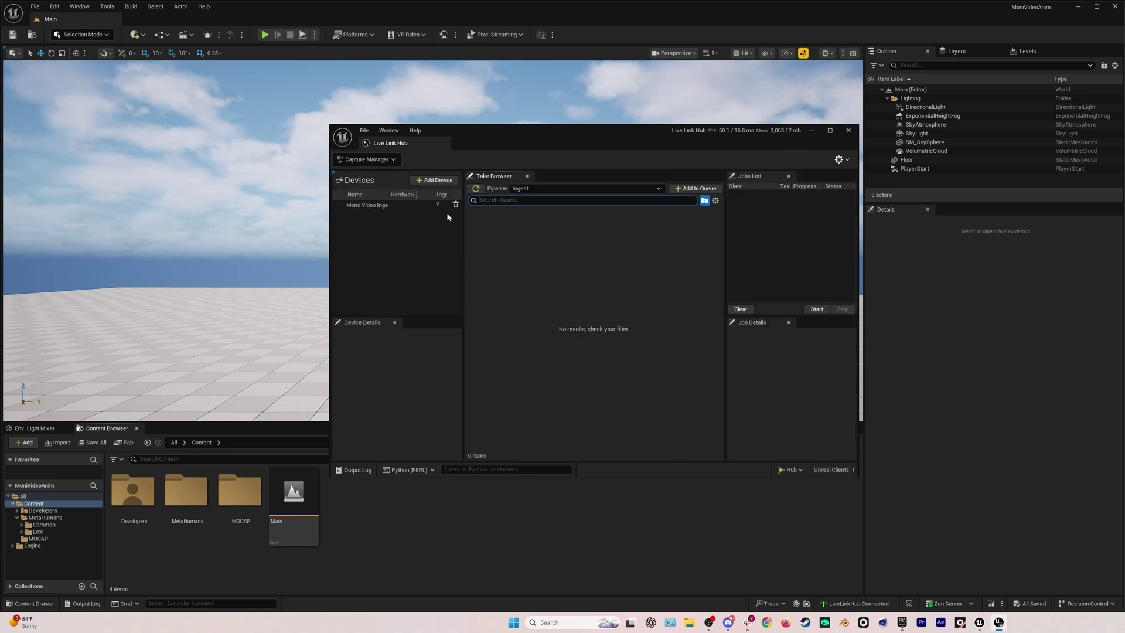
{"action": "left_click", "coordinate": [375, 206]}
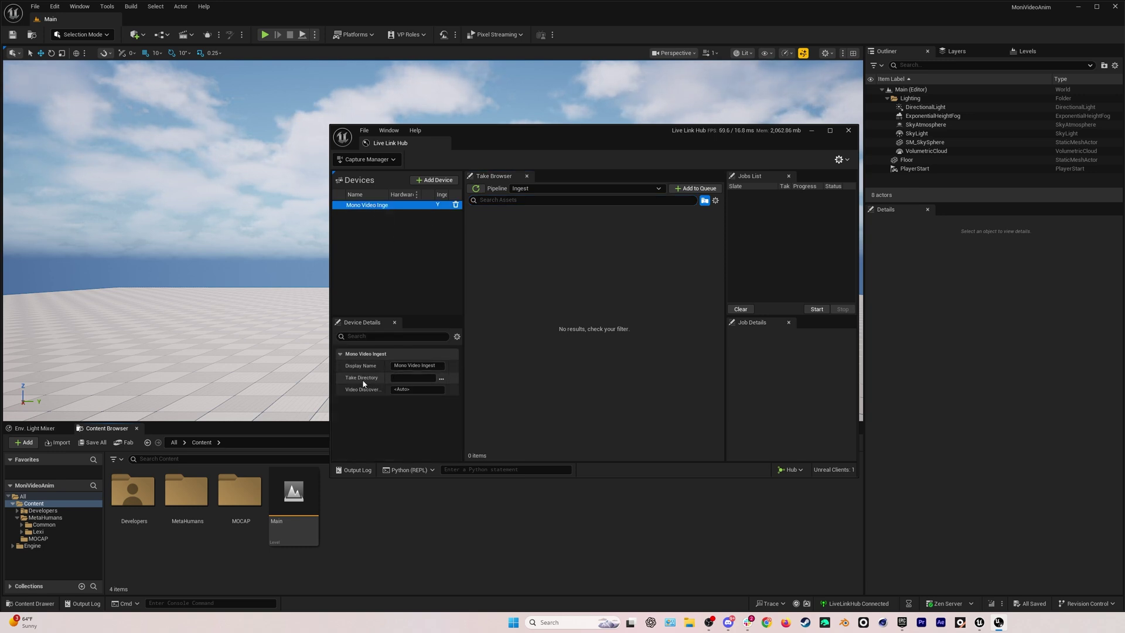
{"action": "left_click", "coordinate": [442, 378]}
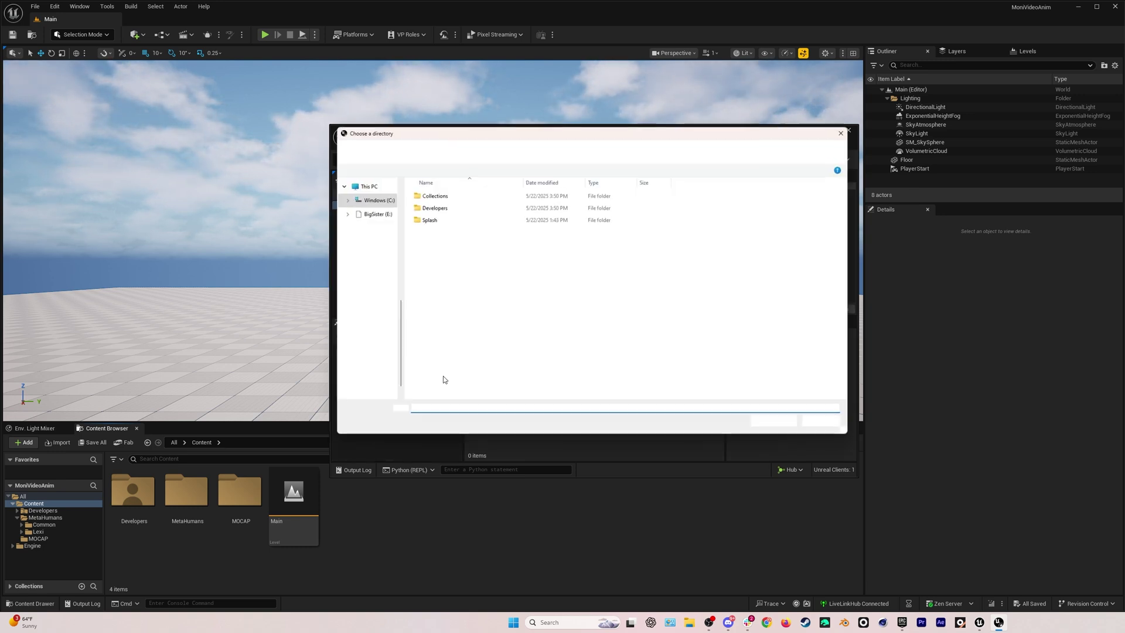
{"action": "double_click", "coordinate": [431, 200]}
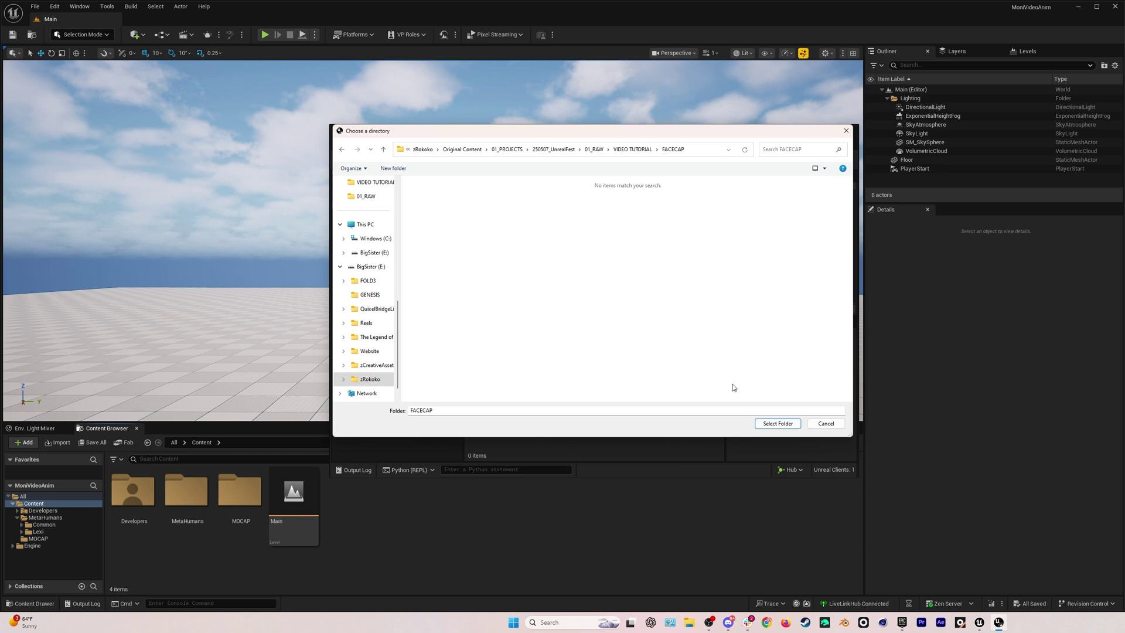
{"action": "left_click", "coordinate": [793, 424]}
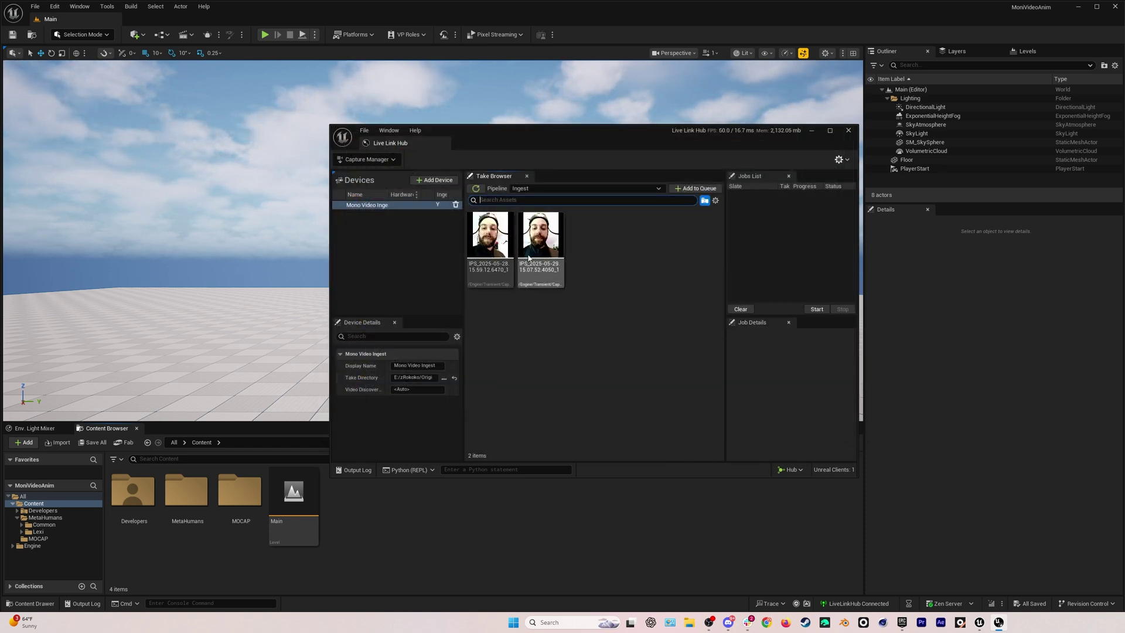
Queue only the second head-cam take, run the ingest to 100%, and close Live Link Hub
{"action": "left_click", "coordinate": [491, 246]}
{"action": "left_click", "coordinate": [537, 246], "text": "ctrl"}
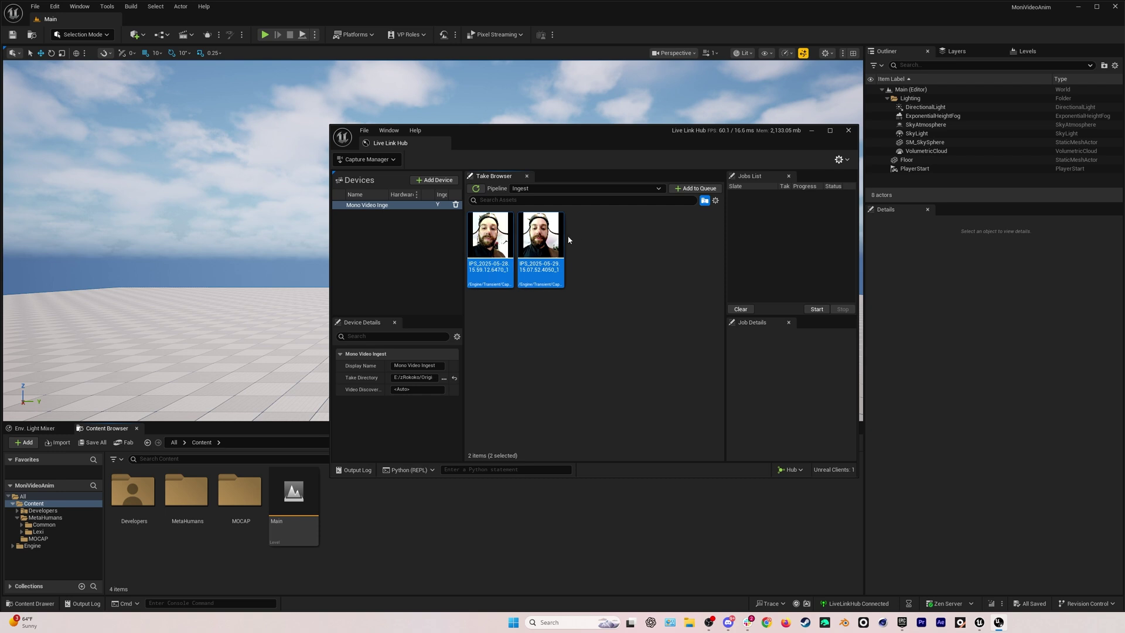
{"action": "left_click", "coordinate": [598, 258]}
{"action": "left_click", "coordinate": [546, 238]}
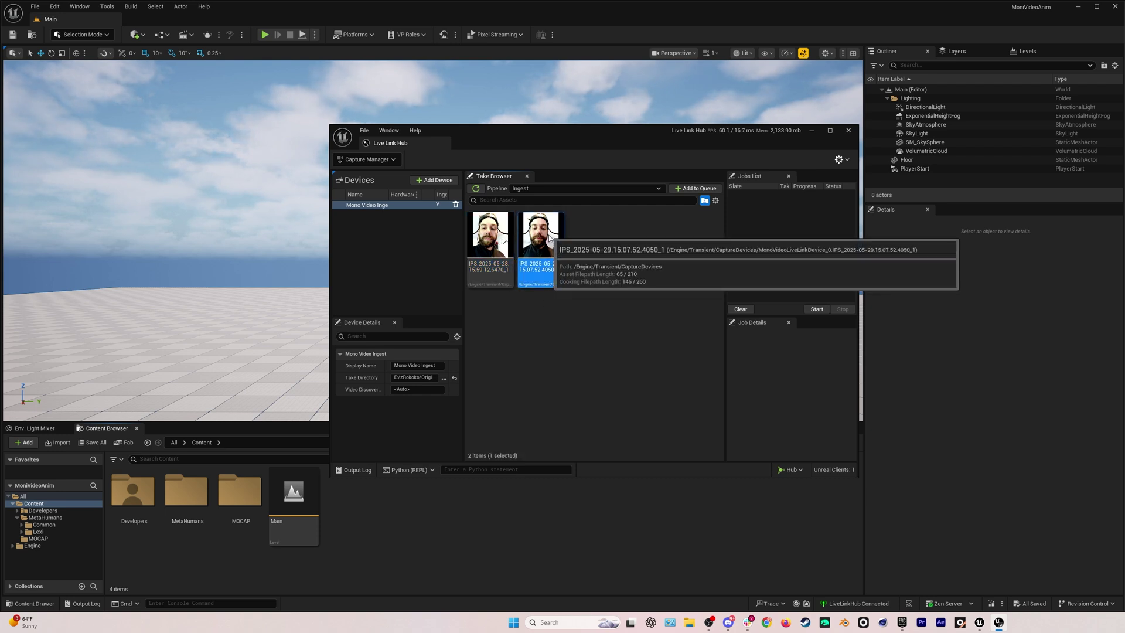
{"action": "left_click", "coordinate": [707, 190]}
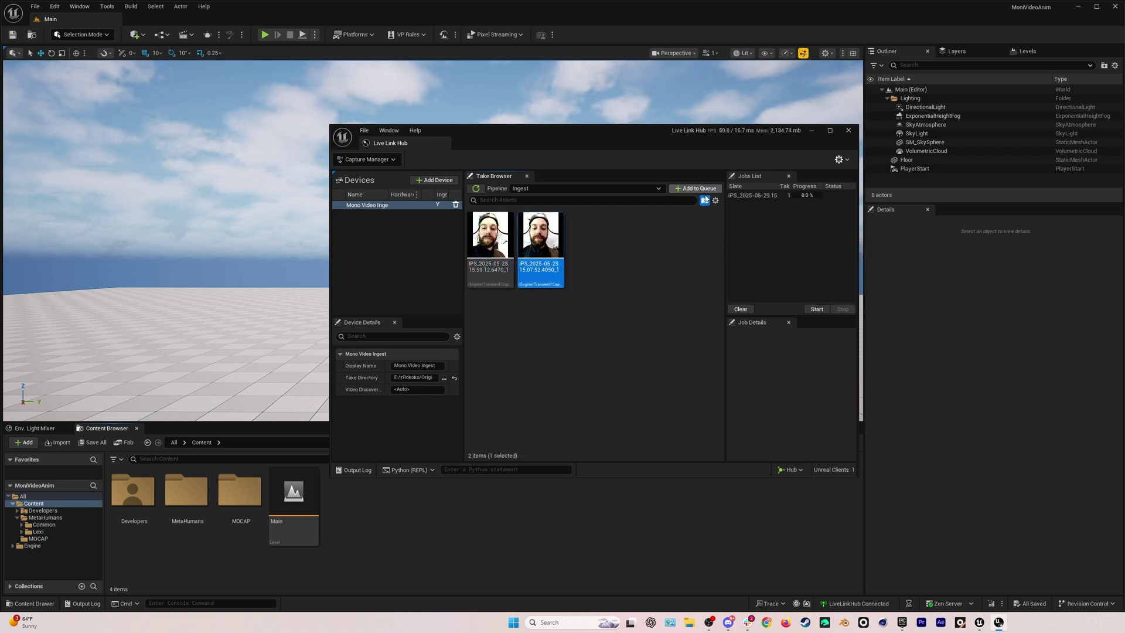
{"action": "left_click", "coordinate": [823, 308]}
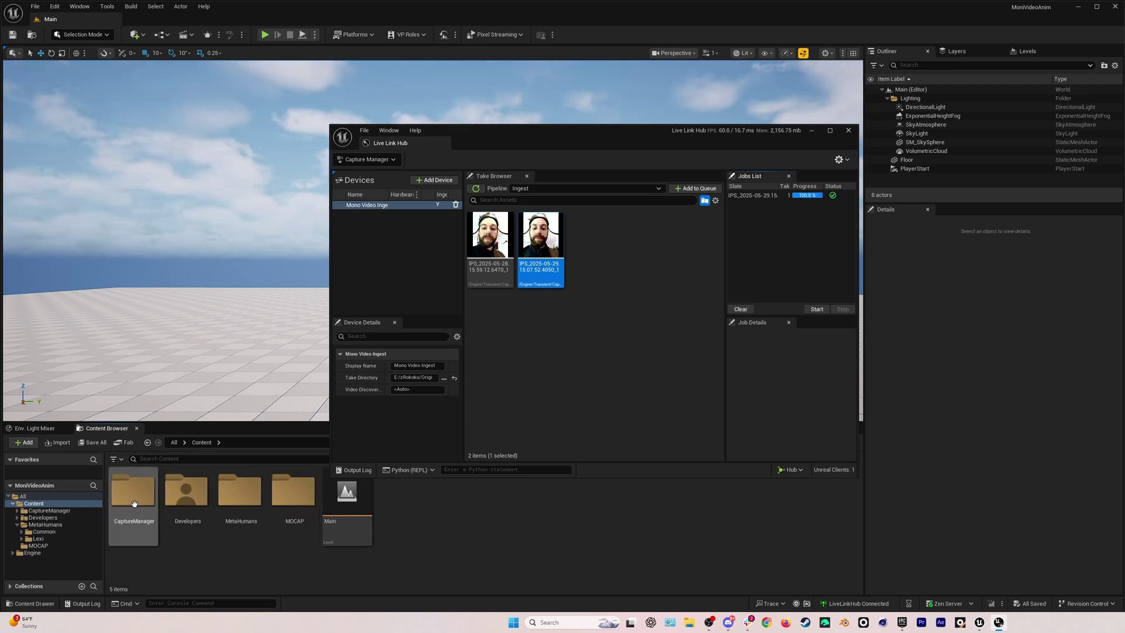
{"action": "left_click", "coordinate": [848, 130]}
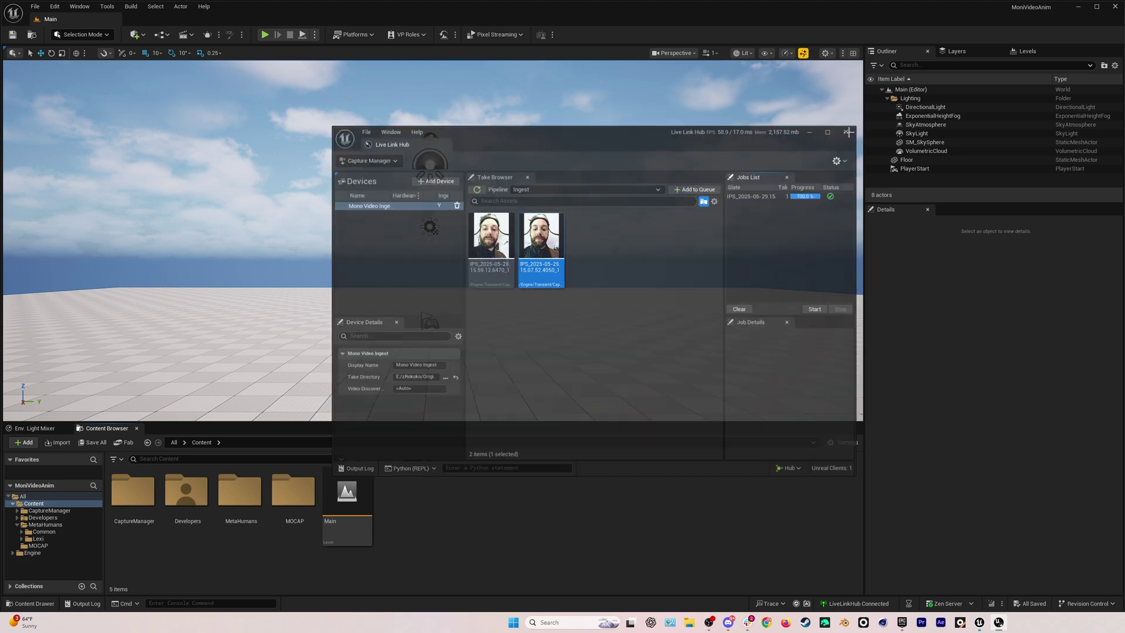
Create a MetaHuman Performance in MOCAP using Monocular Footage and the ingested take's capture data
{"action": "right_click", "coordinate": [245, 508]}
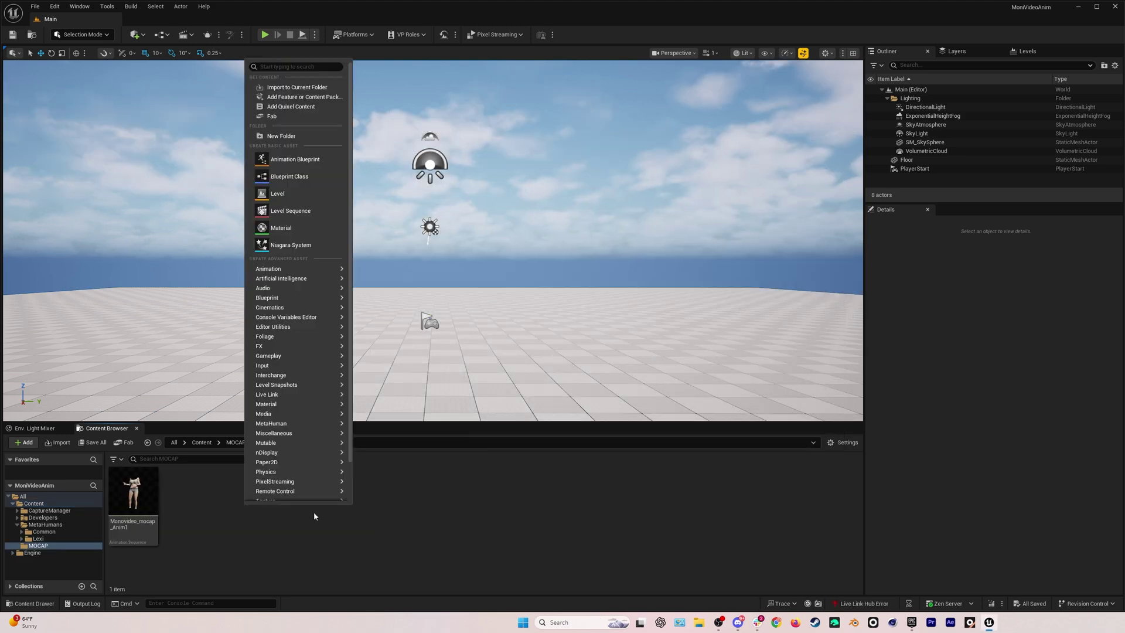
{"action": "mouse_move", "coordinate": [317, 423]}
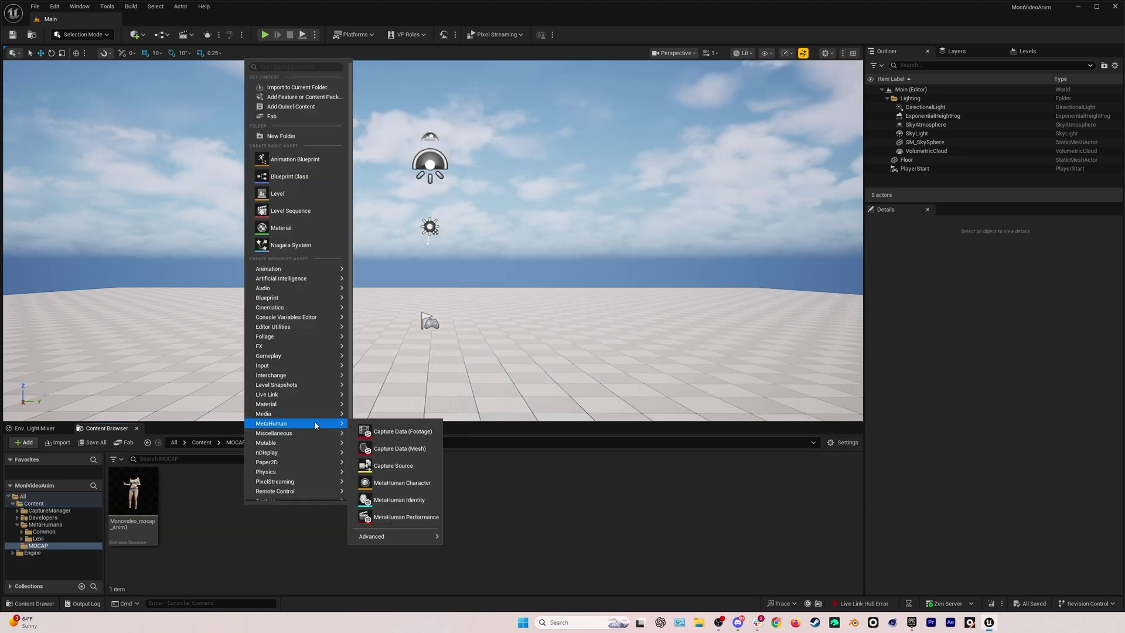
{"action": "left_click", "coordinate": [396, 513]}
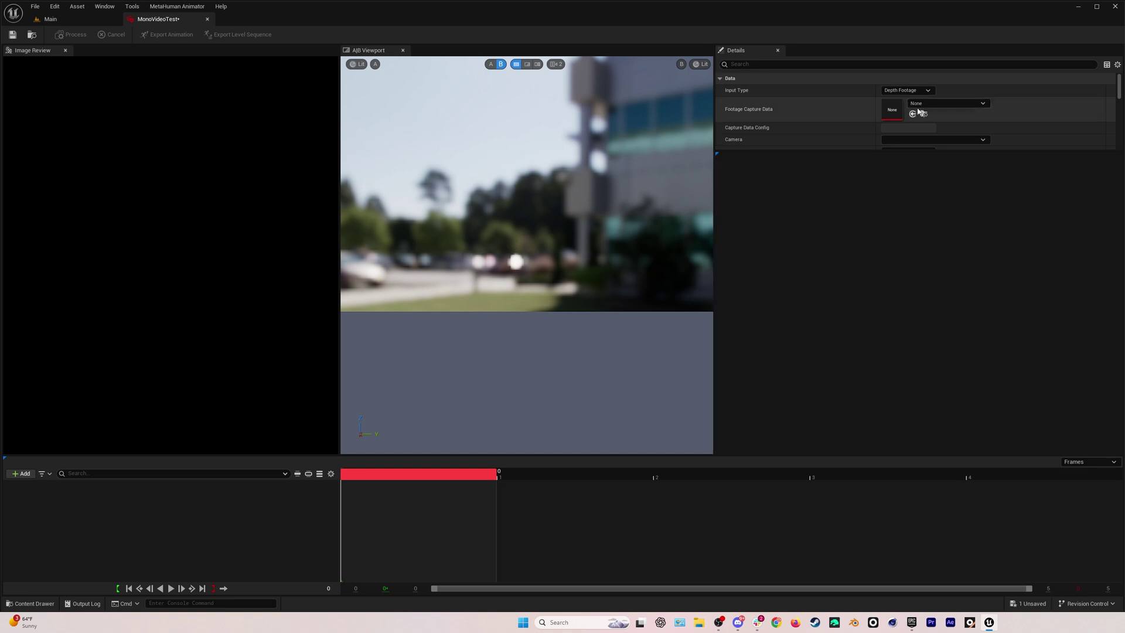
{"action": "left_click", "coordinate": [896, 92]}
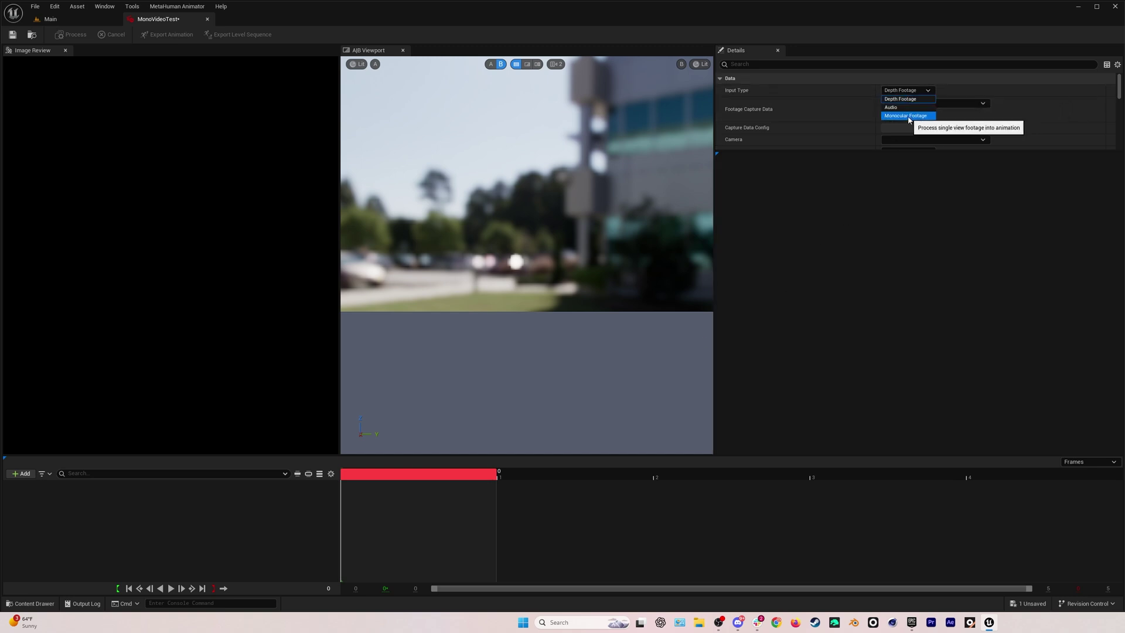
{"action": "left_click", "coordinate": [914, 116]}
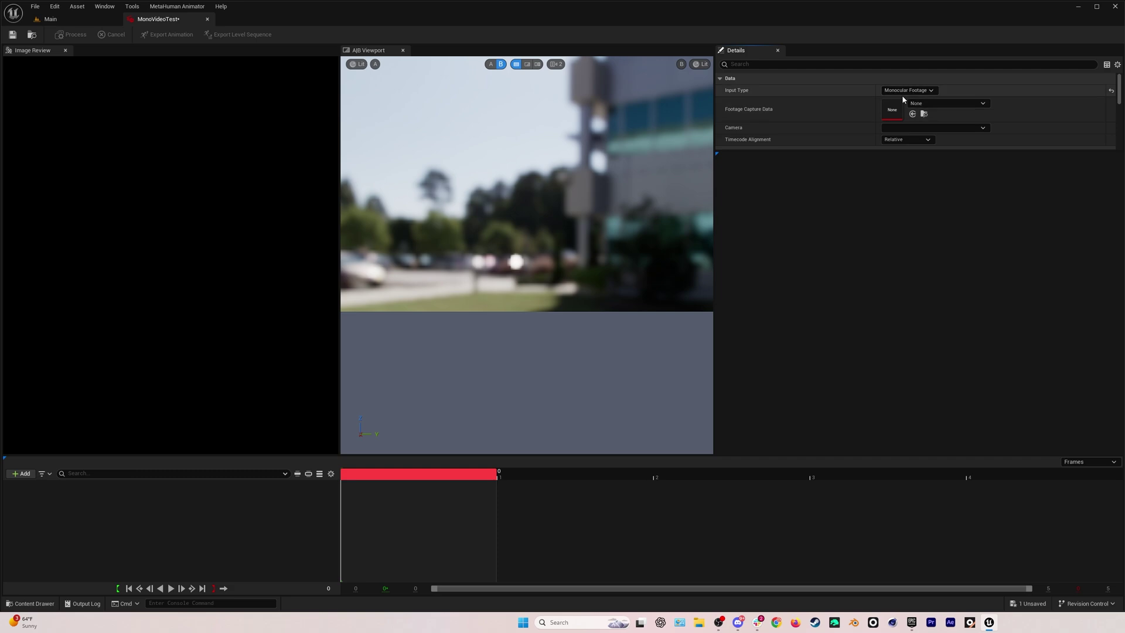
{"action": "left_click", "coordinate": [946, 104]}
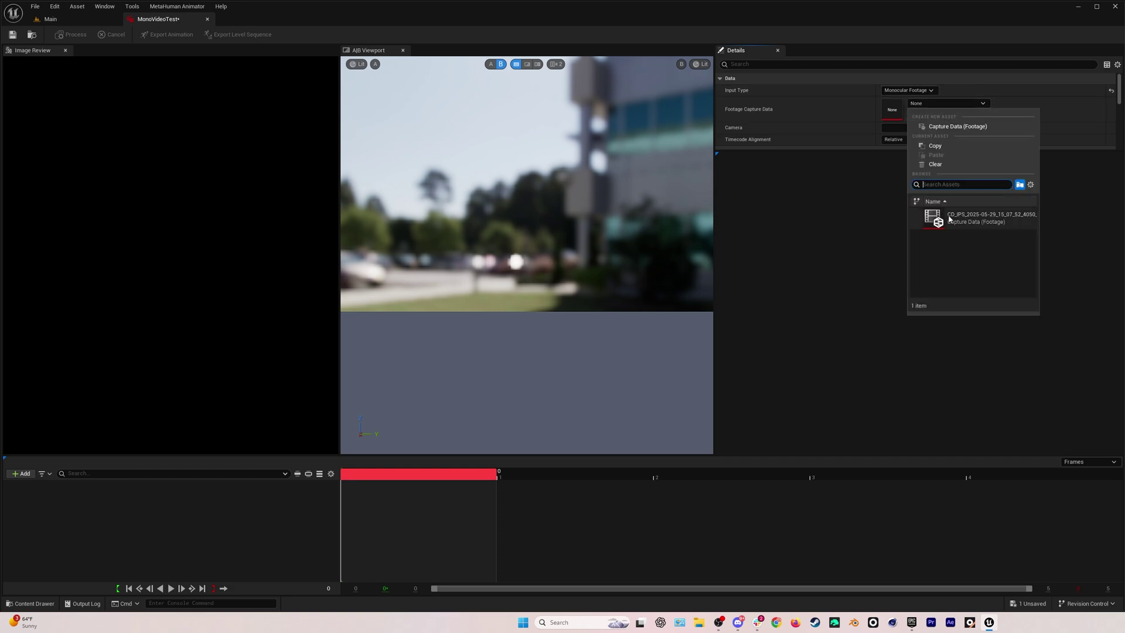
{"action": "left_click", "coordinate": [967, 221]}
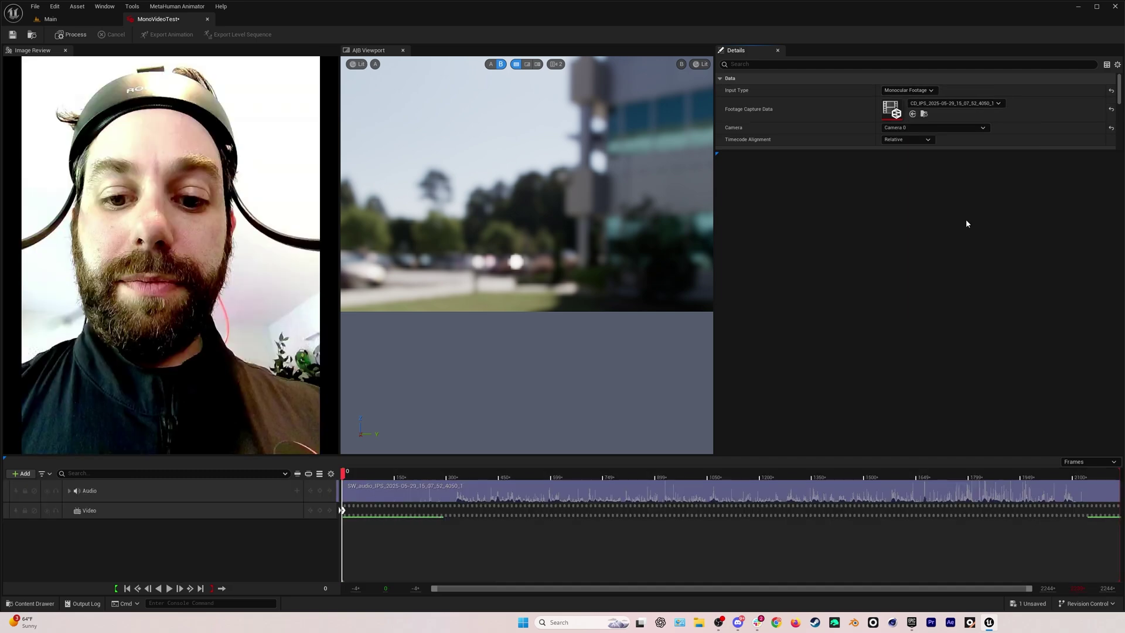
Preview the performance on Lexi_FaceMesh, accepting the switch to the audio clock source
{"action": "left_click_drag", "start_coordinate": [375, 479], "coordinate": [405, 469]}
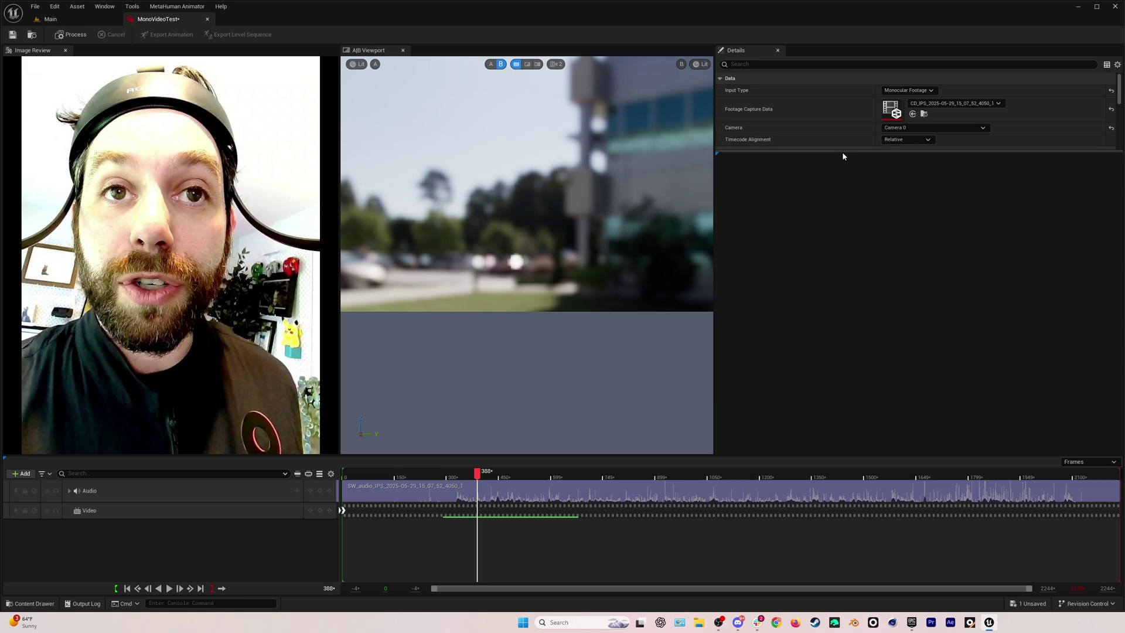
{"action": "left_click_drag", "start_coordinate": [842, 150], "coordinate": [837, 333]}
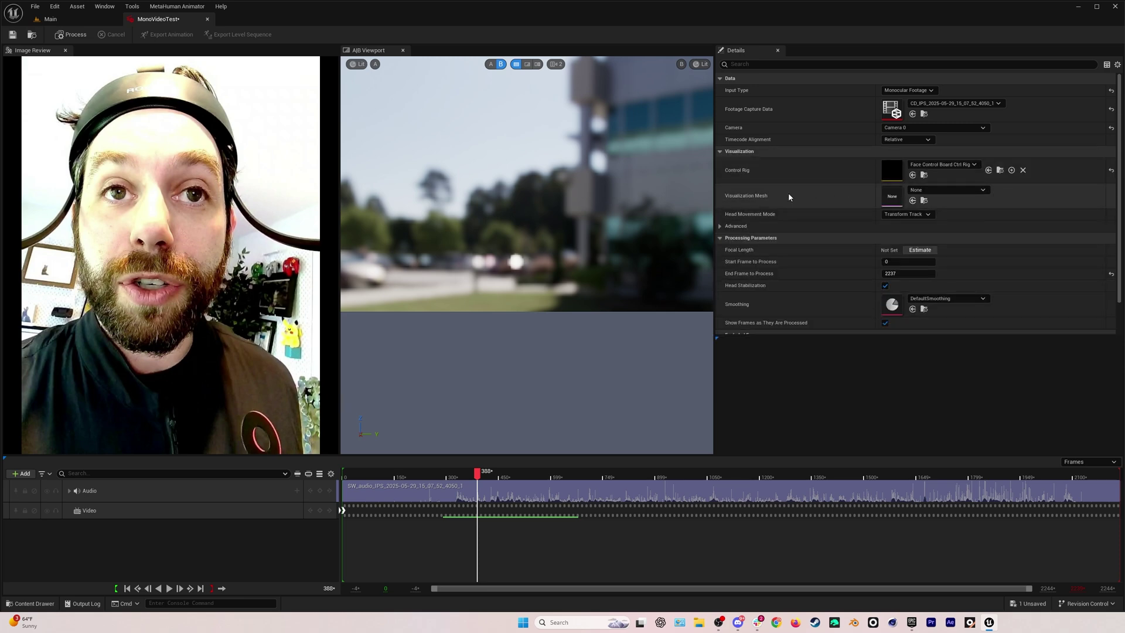
{"action": "left_click", "coordinate": [975, 191]}
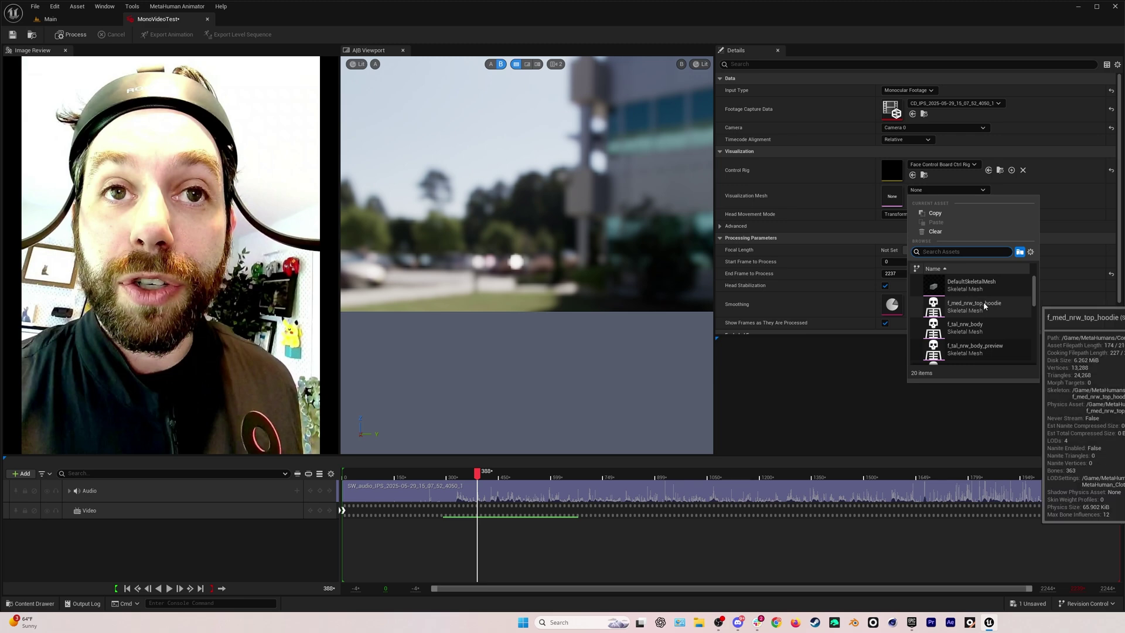
{"action": "scroll", "coordinate": [986, 323], "scroll_direction": "down", "scroll_amount": 5}
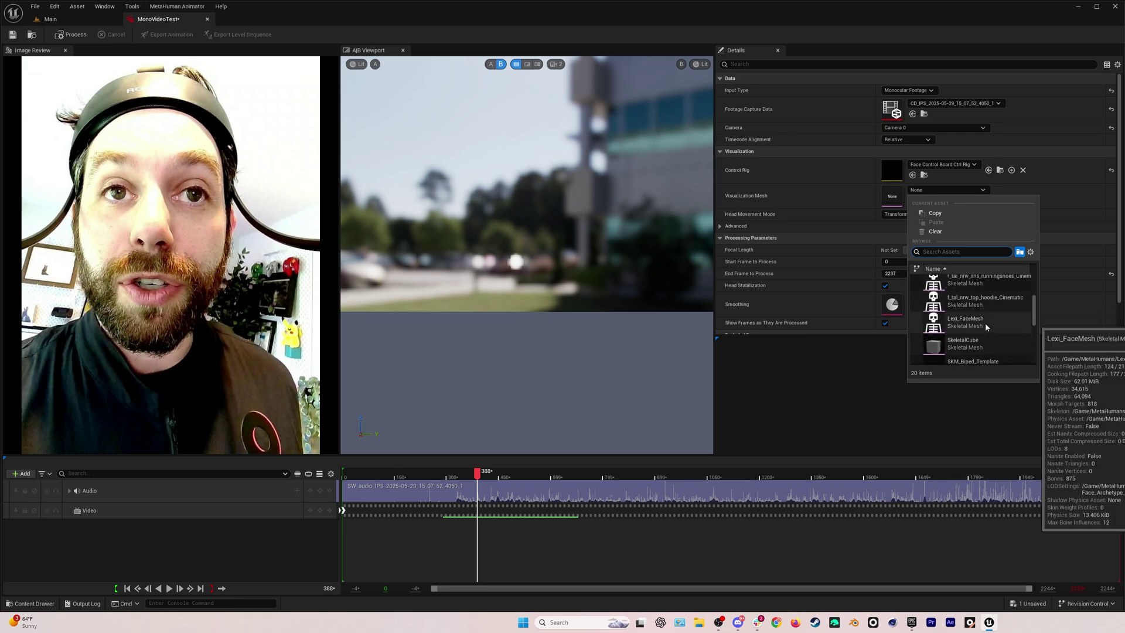
{"action": "left_click", "coordinate": [986, 322]}
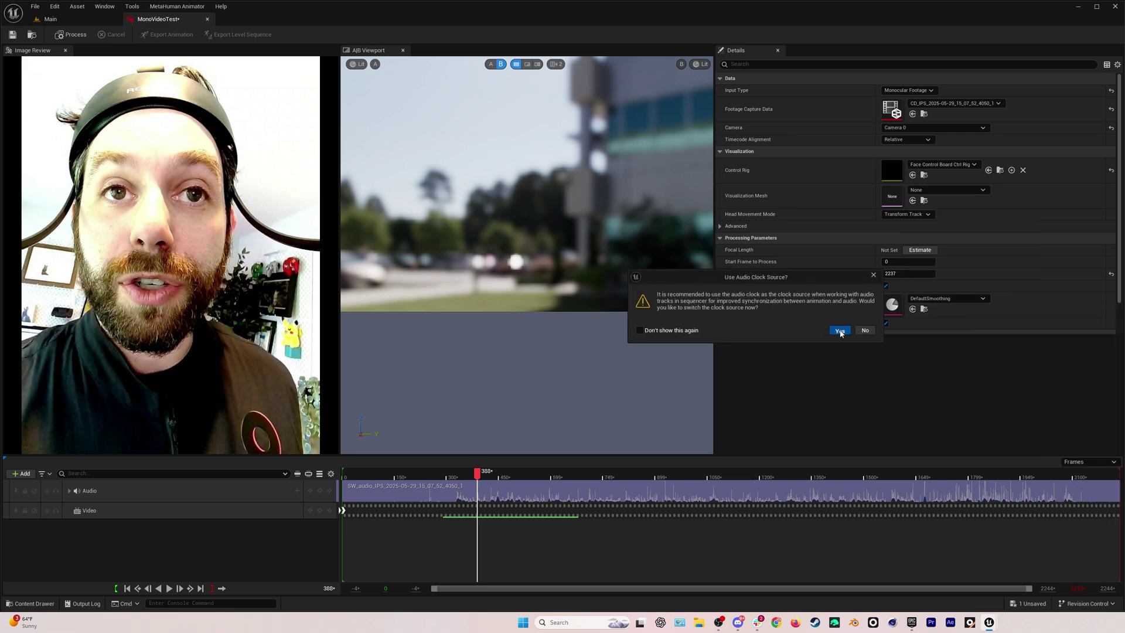
{"action": "left_click", "coordinate": [839, 331]}
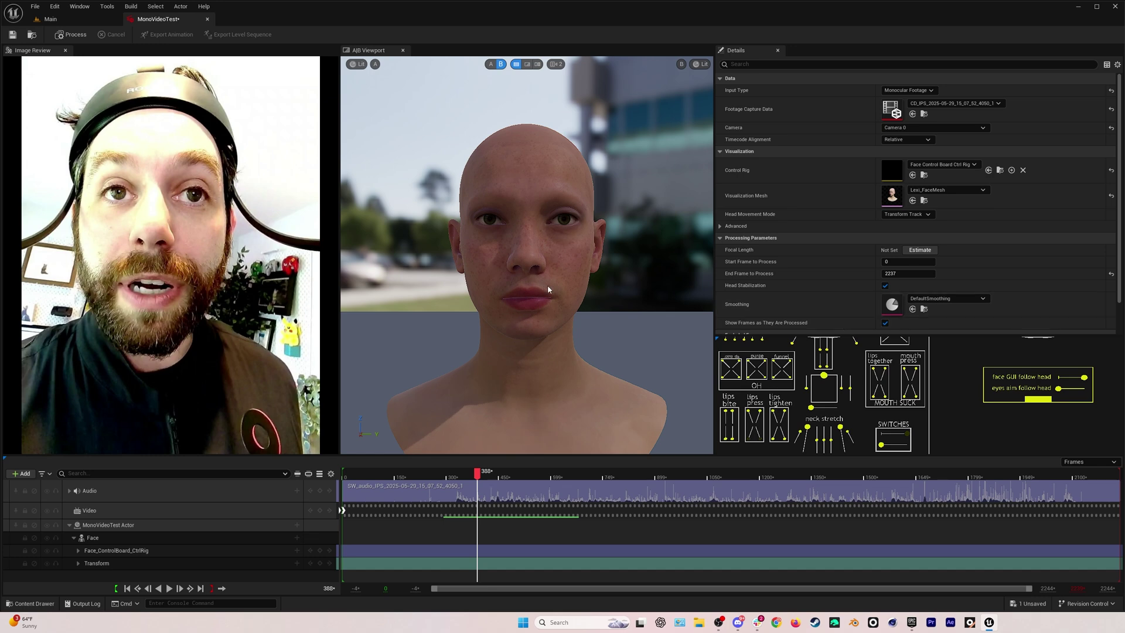
Disable head movement and enable neutral-pose calibration at a neutral frame around 298
{"action": "left_click", "coordinate": [907, 214]}
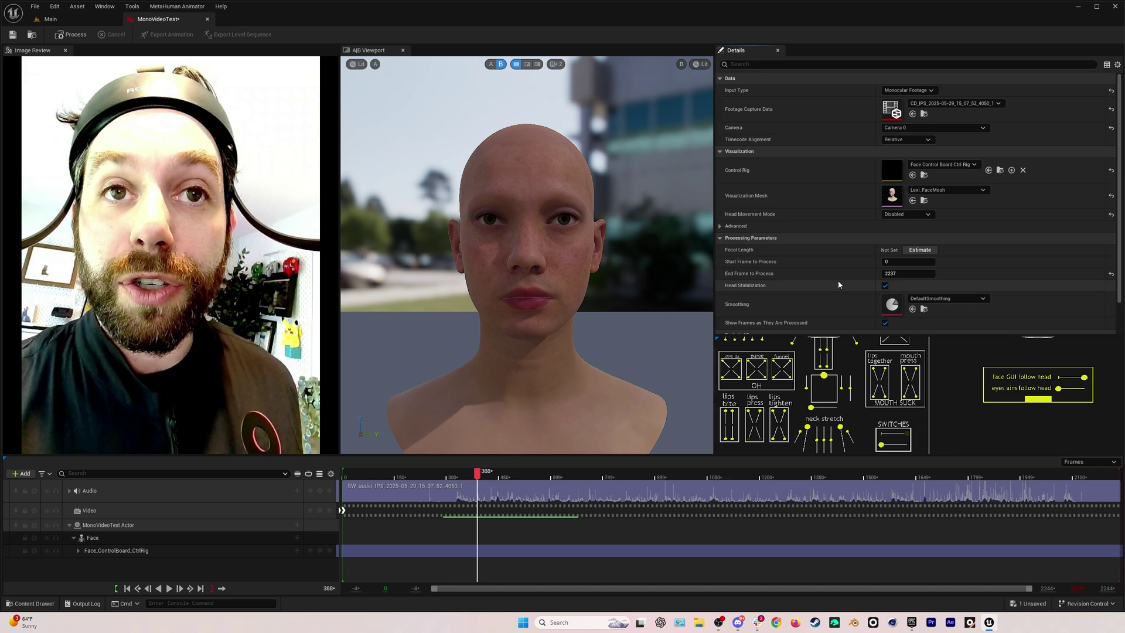
{"action": "left_click", "coordinate": [720, 227]}
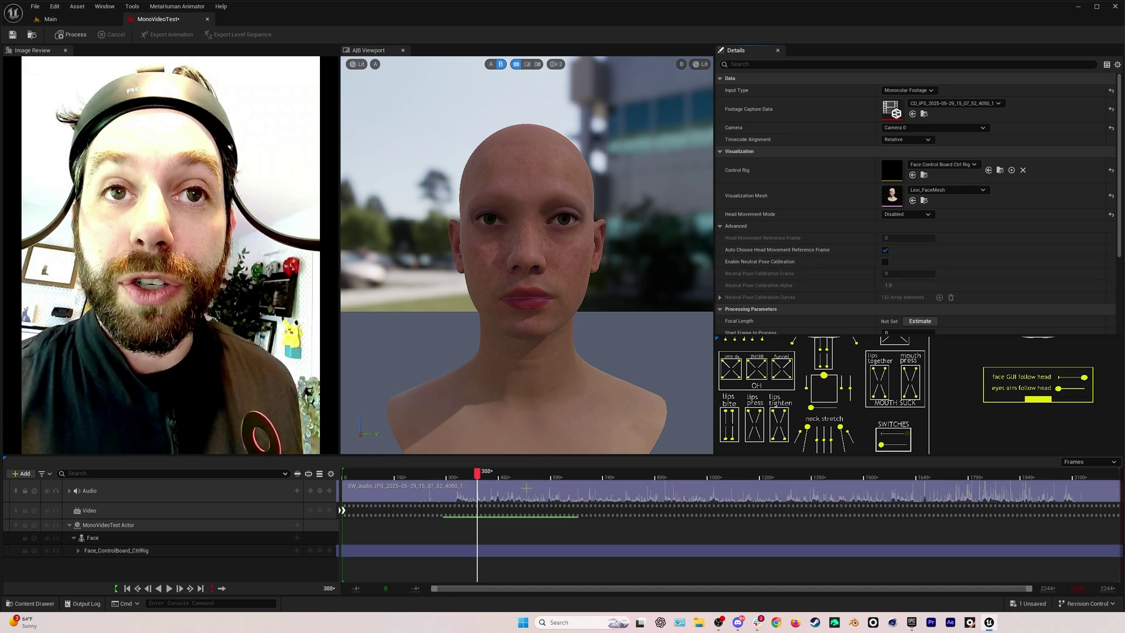
{"action": "left_click_drag", "start_coordinate": [480, 473], "coordinate": [428, 473]}
{"action": "left_click_drag", "start_coordinate": [430, 473], "coordinate": [447, 472]}
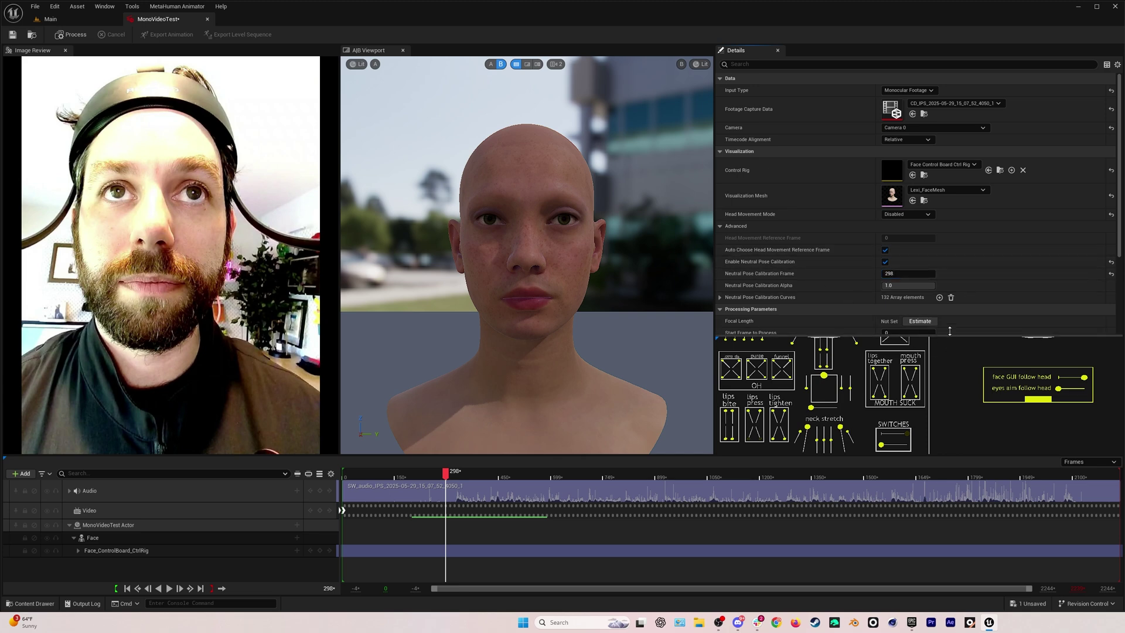
{"action": "left_click_drag", "start_coordinate": [949, 331], "coordinate": [950, 216]}
Play back and scrub the processed MonoVideoTest facial animation on Lexi's face to review it
{"action": "scroll", "coordinate": [953, 293], "scroll_direction": "down", "scroll_amount": 3}
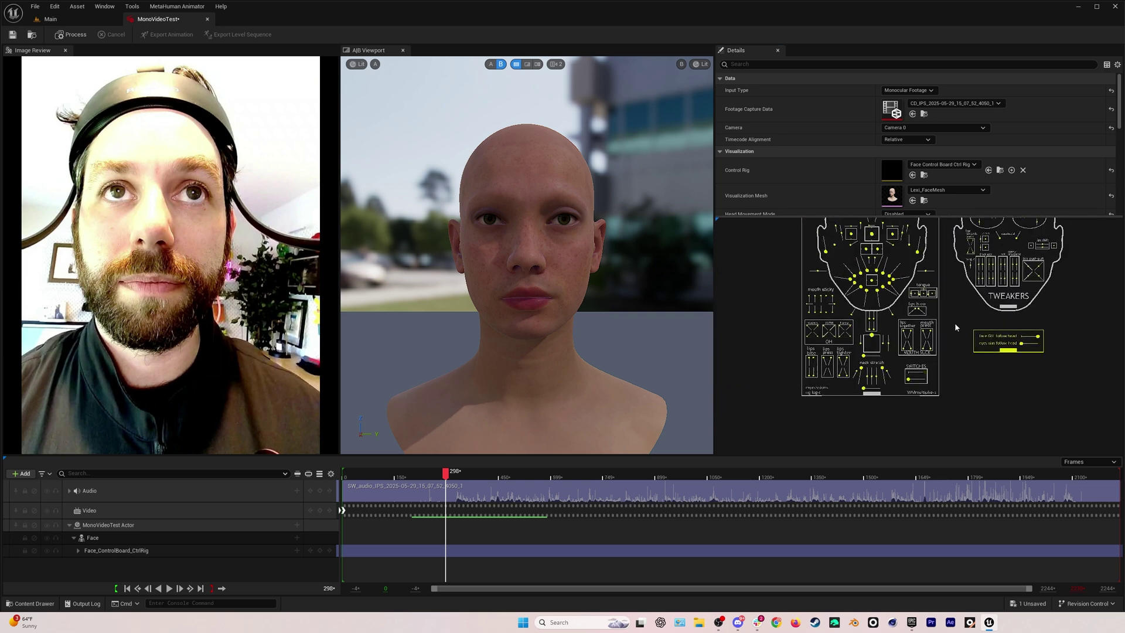
{"action": "right_click_drag", "start_coordinate": [954, 322], "coordinate": [948, 367]}
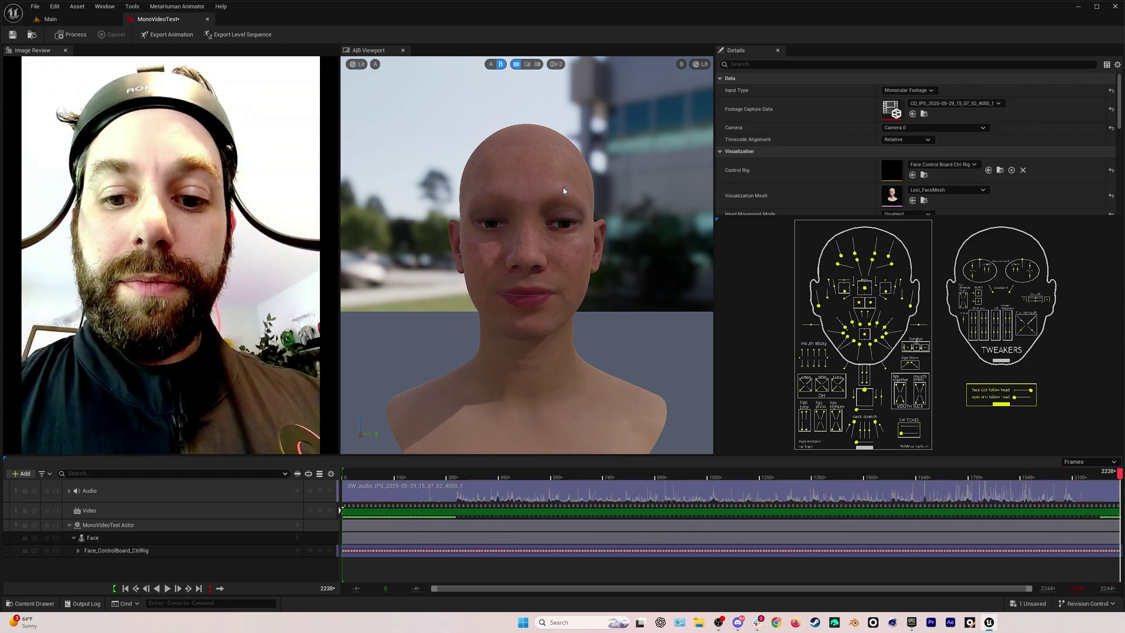
{"action": "left_click", "coordinate": [167, 589]}
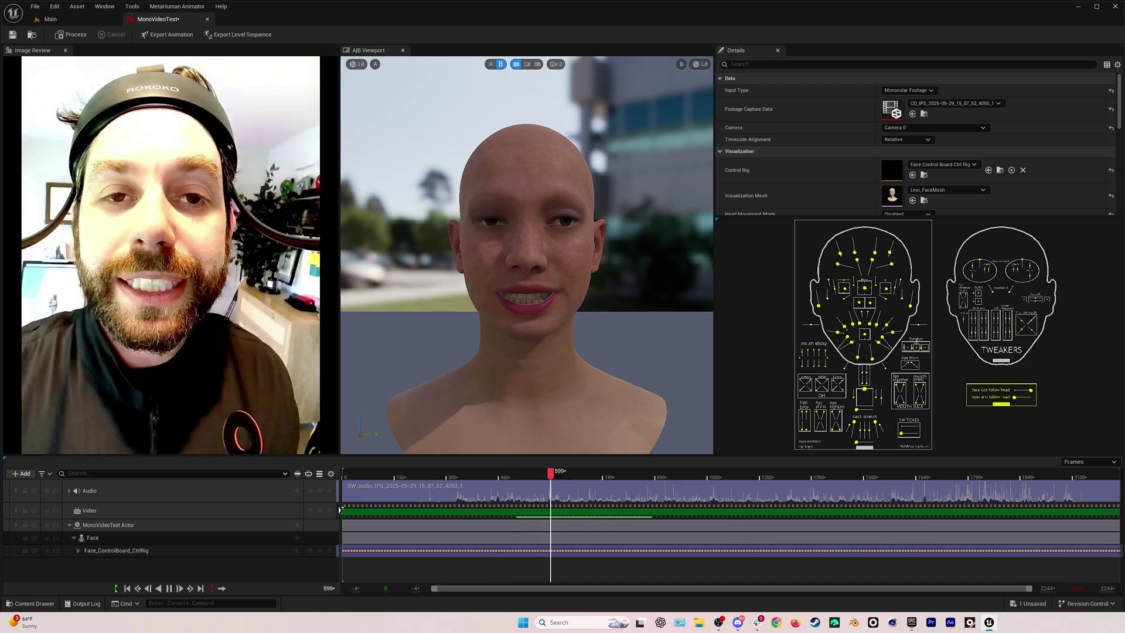
{"action": "mouse_move", "coordinate": [560, 472]}
{"action": "left_mouse_down"}
{"action": "mouse_move", "coordinate": [735, 459]}
{"action": "mouse_move", "coordinate": [691, 471]}
{"action": "mouse_move", "coordinate": [532, 469]}
{"action": "mouse_move", "coordinate": [593, 479]}
{"action": "mouse_move", "coordinate": [572, 480]}
{"action": "left_mouse_up"}
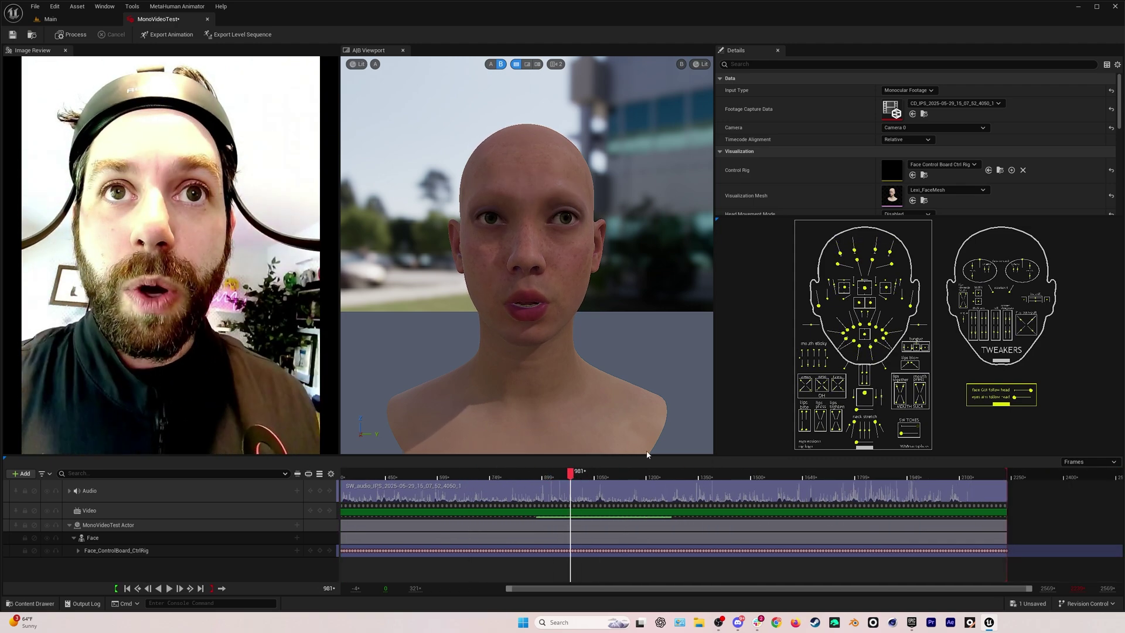
Export the performance as the AS_MonoVideoTest animation sequence, ignoring the skeleton warning, and close the editor
{"action": "left_click", "coordinate": [171, 35]}
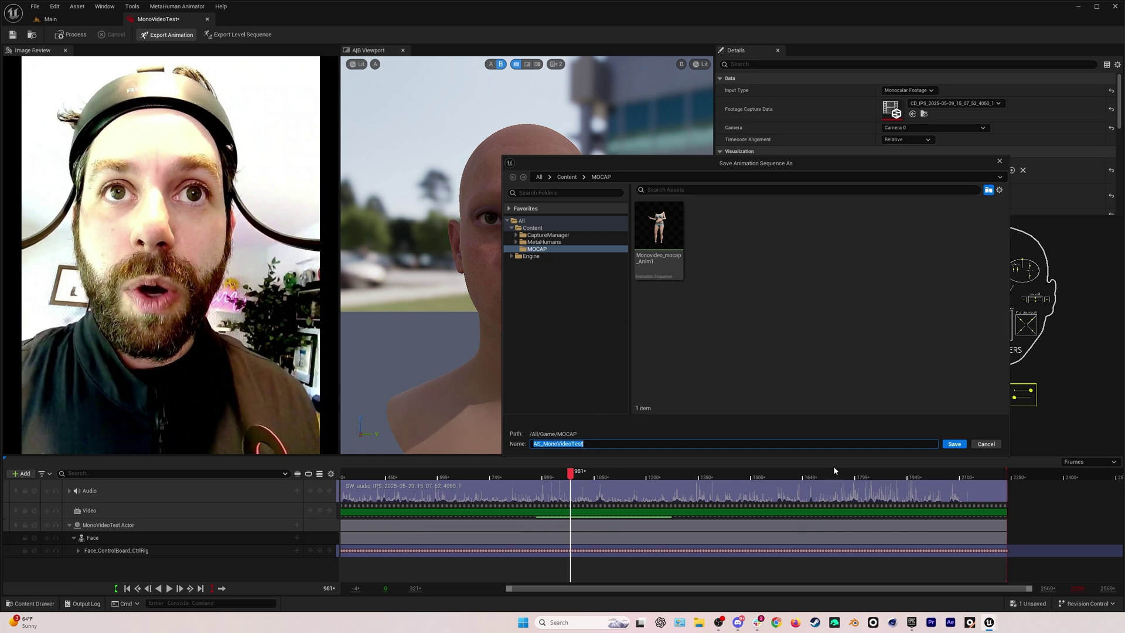
{"action": "left_click", "coordinate": [953, 445]}
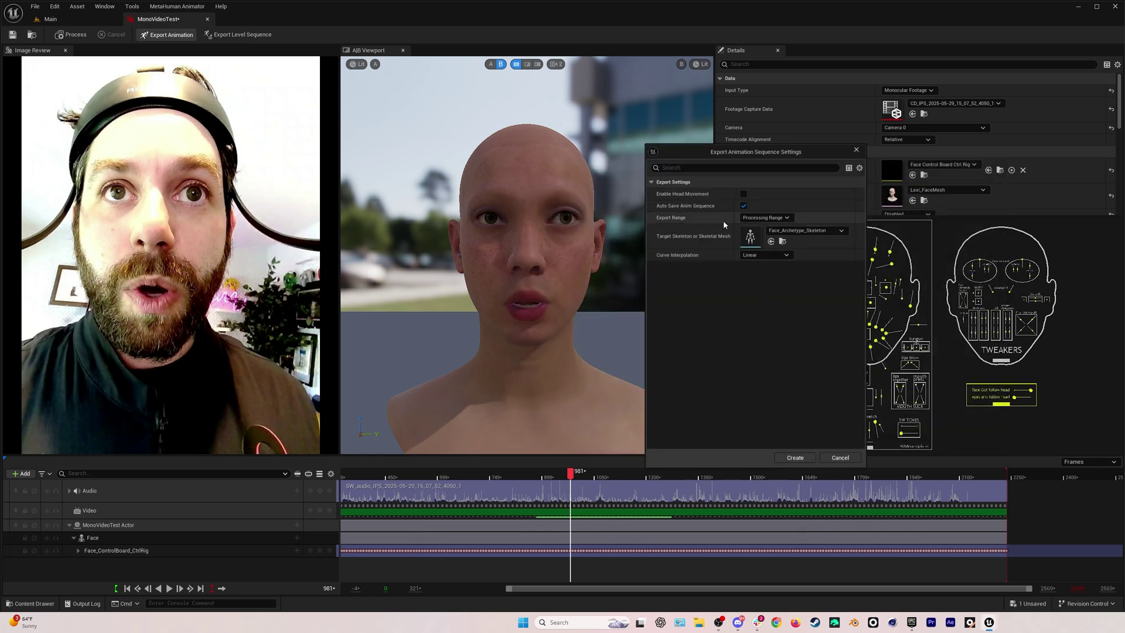
{"action": "left_click", "coordinate": [795, 458]}
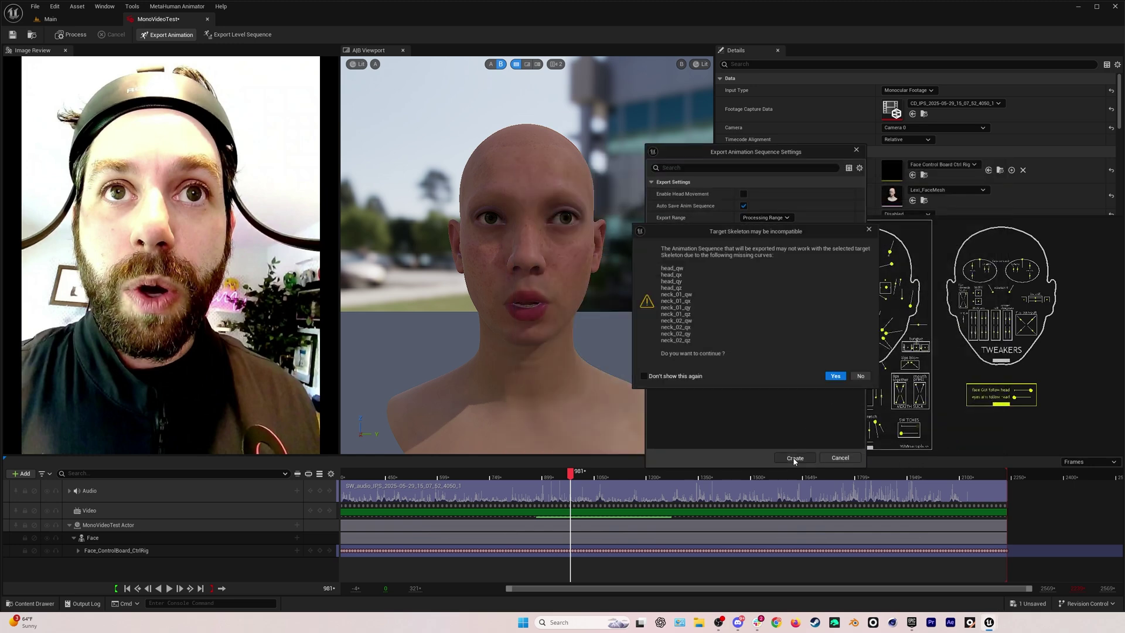
{"action": "left_click", "coordinate": [836, 377]}
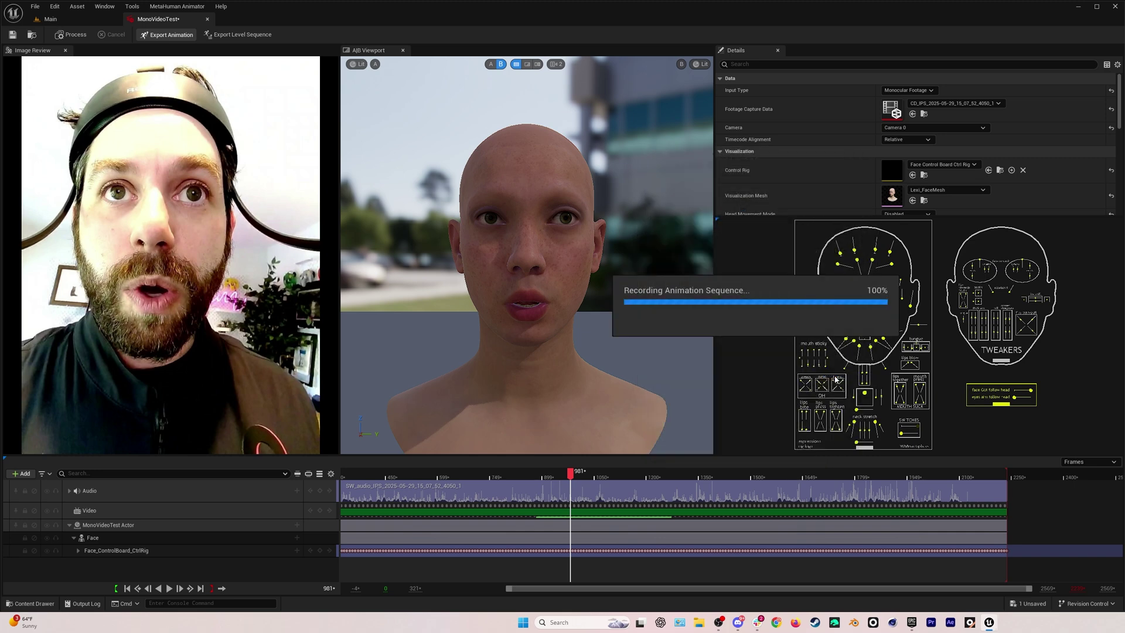
{"action": "left_click", "coordinate": [208, 21]}
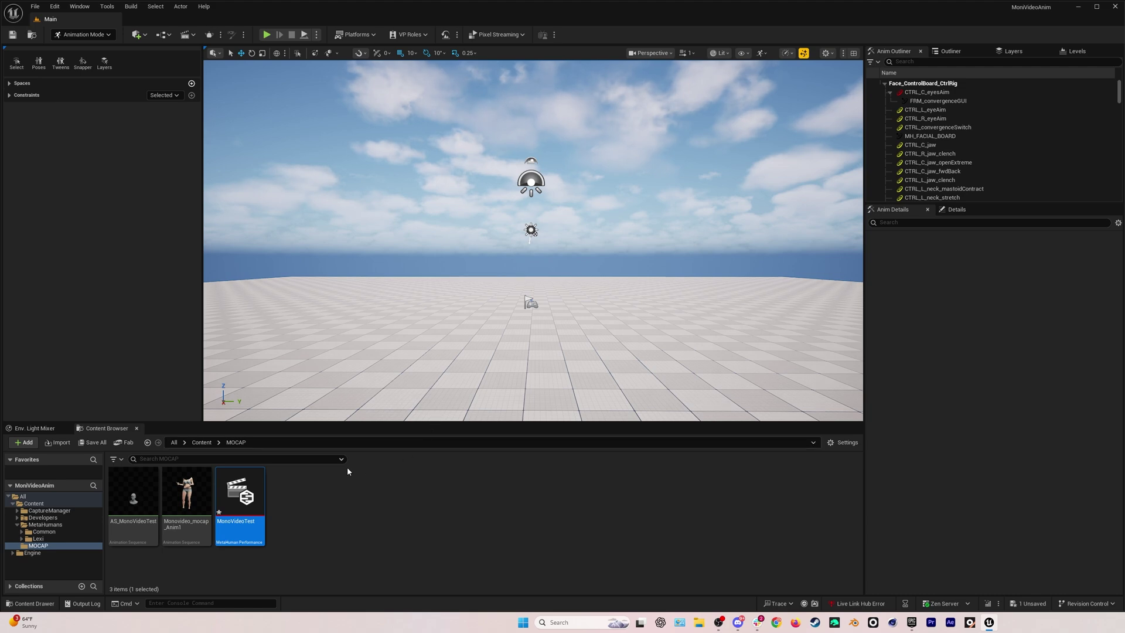
Open AS_MonoVideoTest to inspect the exported facial animation
{"action": "left_click", "coordinate": [139, 489]}
{"action": "double_click", "coordinate": [139, 488]}
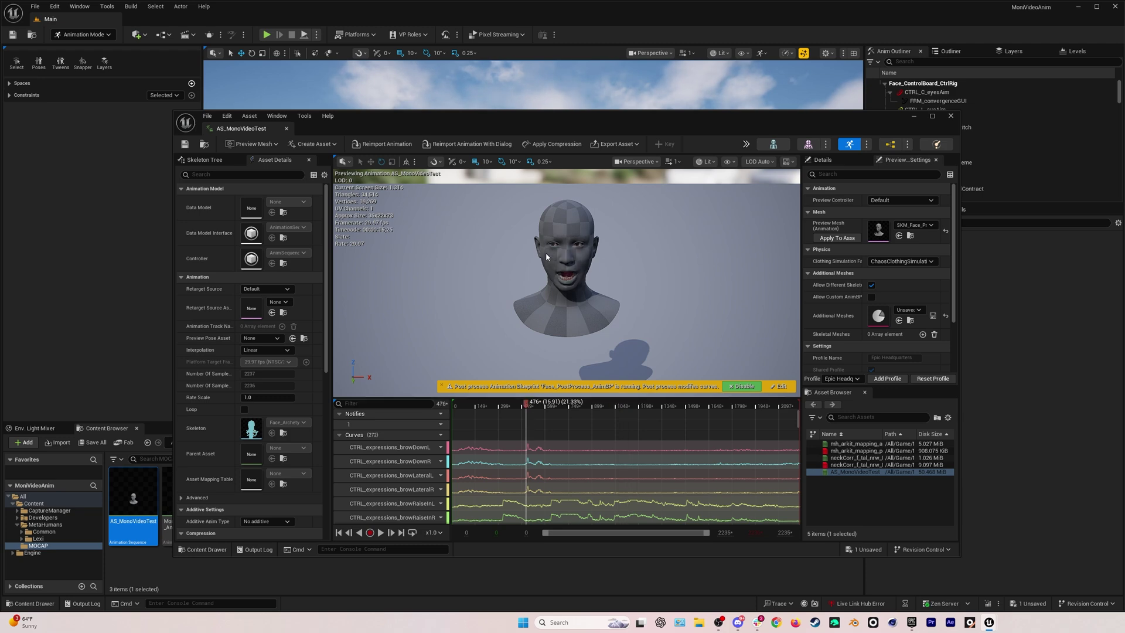
{"action": "left_click", "coordinate": [952, 115]}
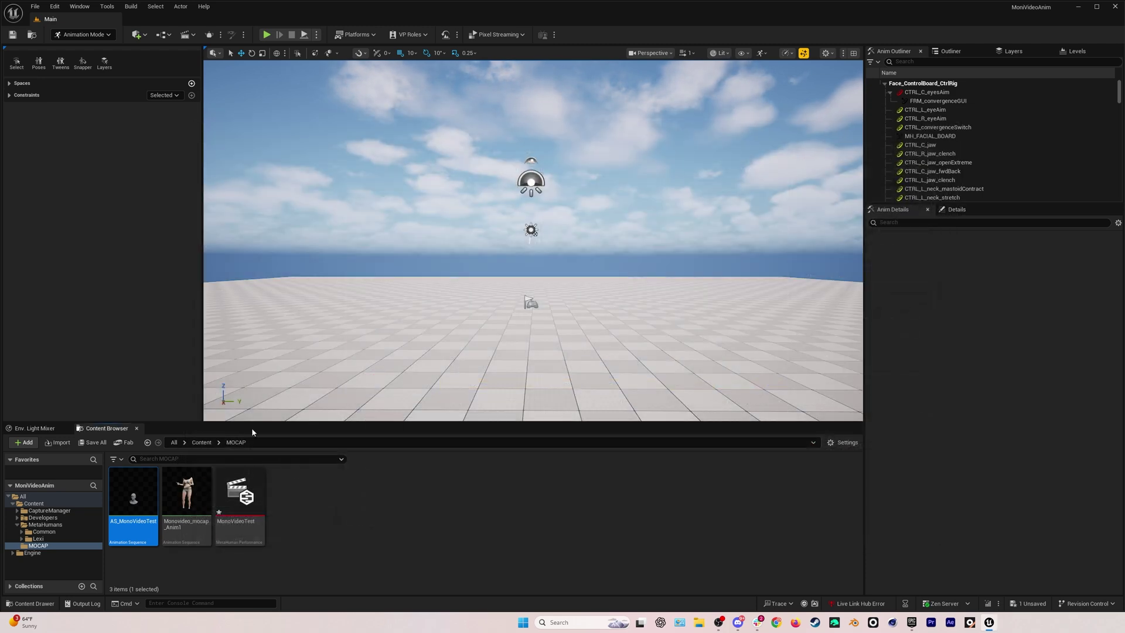
Place BP_Lexi from the MetaHumans/Lexi folder into the level
{"action": "left_click", "coordinate": [202, 442]}
{"action": "double_click", "coordinate": [238, 492]}
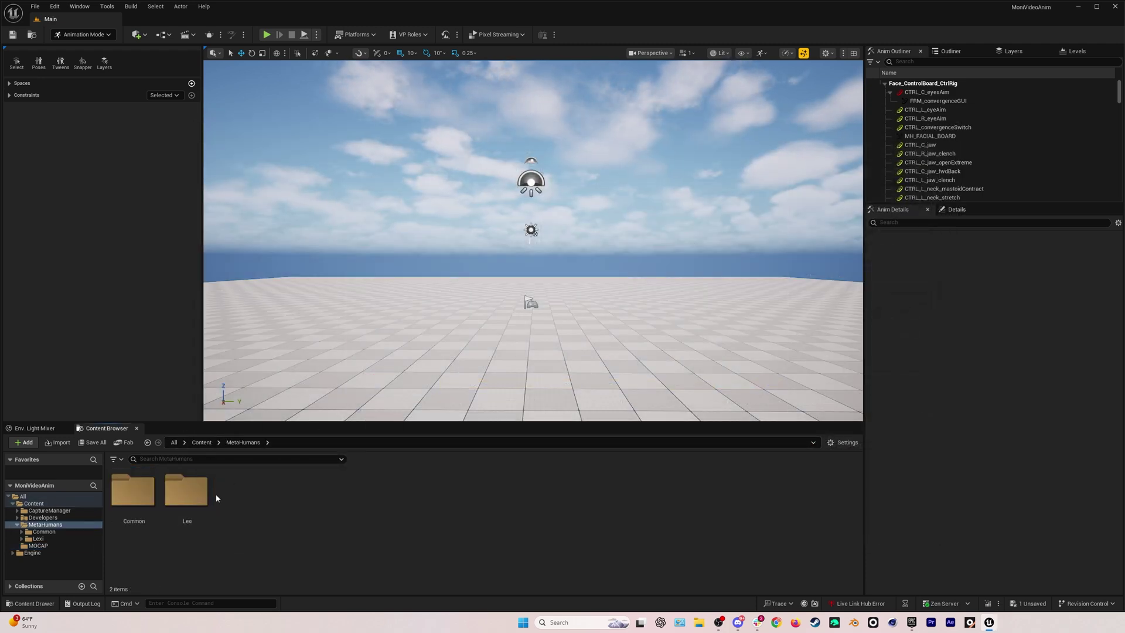
{"action": "double_click", "coordinate": [189, 494]}
{"action": "left_click_drag", "start_coordinate": [454, 492], "coordinate": [446, 275]}
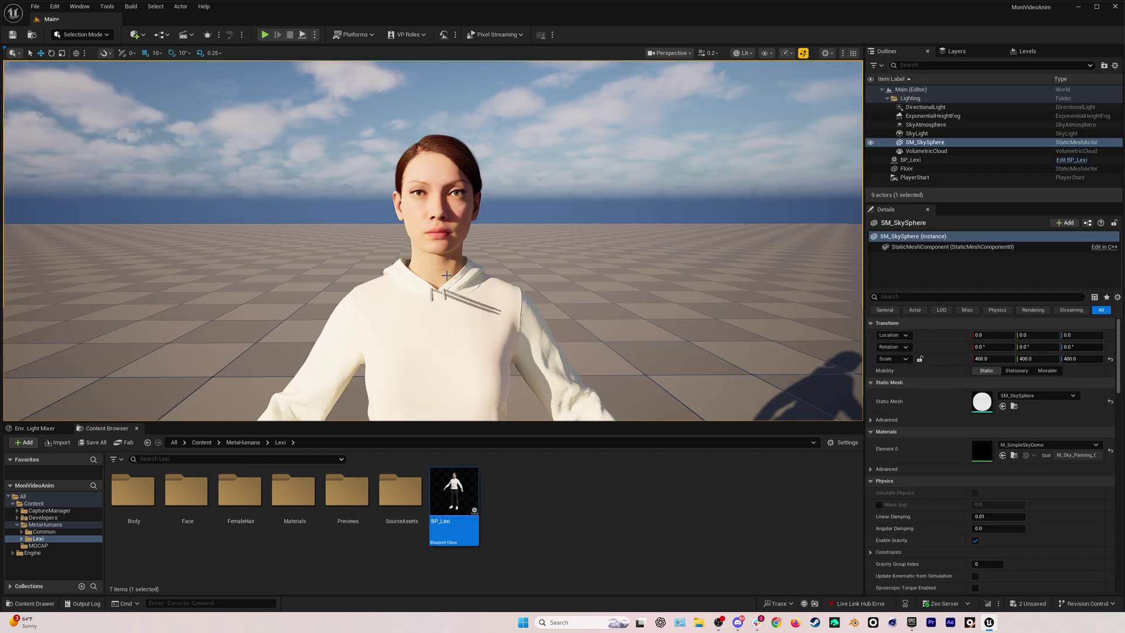
Add a level sequence named MonoVideo with a 24 fps display rate
{"action": "left_click", "coordinate": [192, 36]}
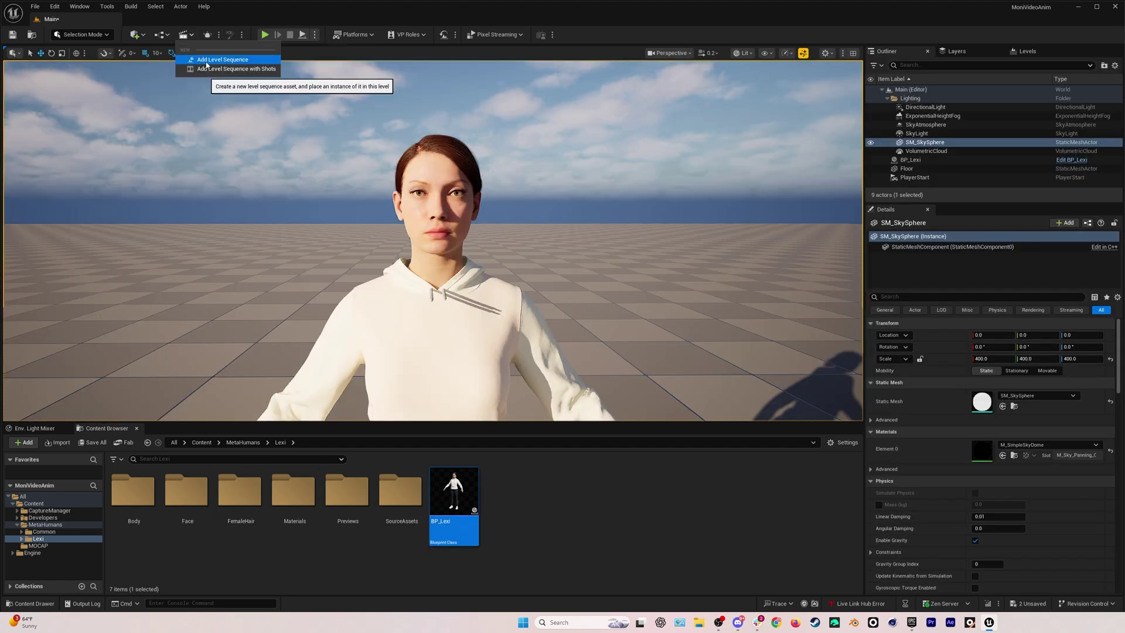
{"action": "left_click", "coordinate": [205, 60]}
{"action": "type", "text": "MonoVideo"}
{"action": "key", "text": "Return"}
{"action": "left_click", "coordinate": [341, 442]}
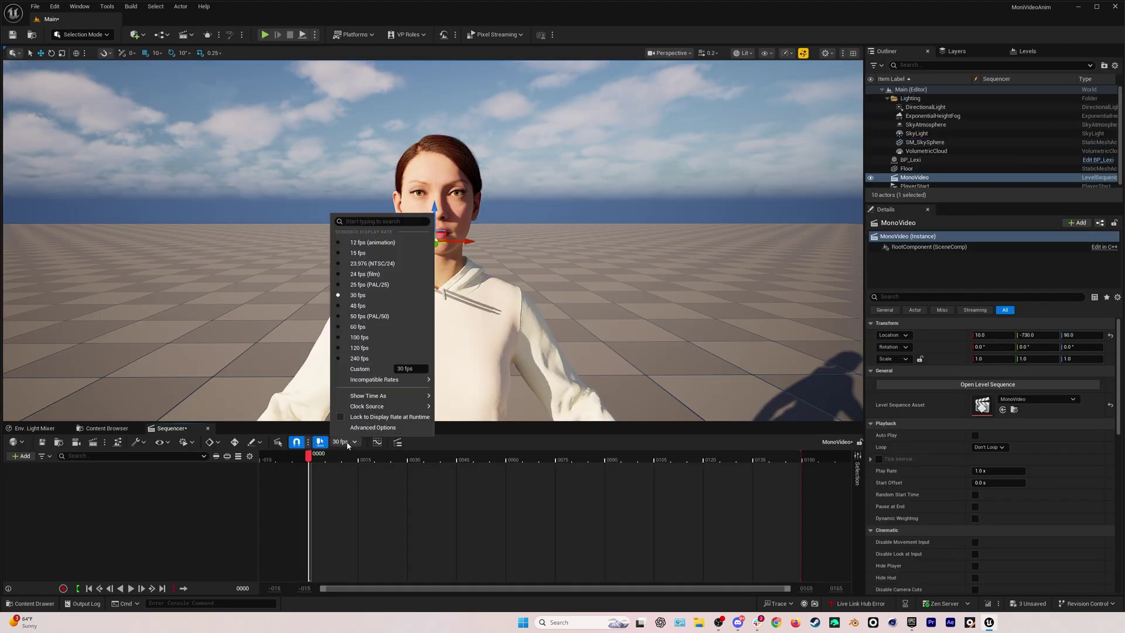
{"action": "left_click", "coordinate": [375, 275]}
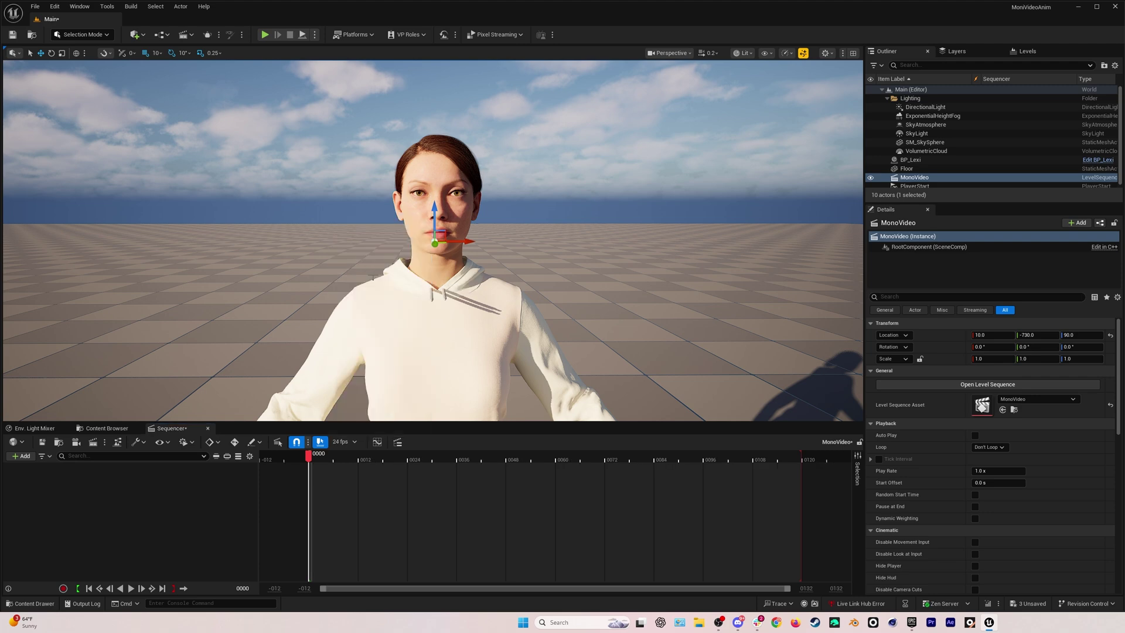
{"action": "left_click", "coordinate": [420, 287]}
Add BP_Lexi to the sequence and delete its Face_ControlBoard_CtrlRig track
{"action": "left_click_drag", "start_coordinate": [910, 160], "coordinate": [835, 243]}
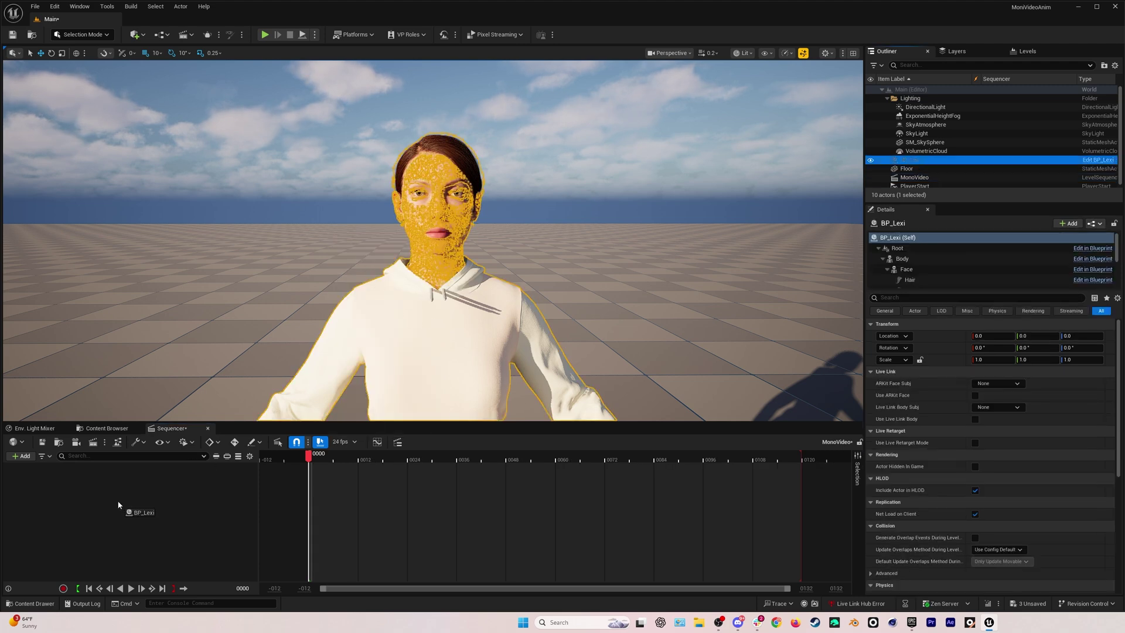
{"action": "left_click_drag", "start_coordinate": [118, 500], "coordinate": [117, 499]}
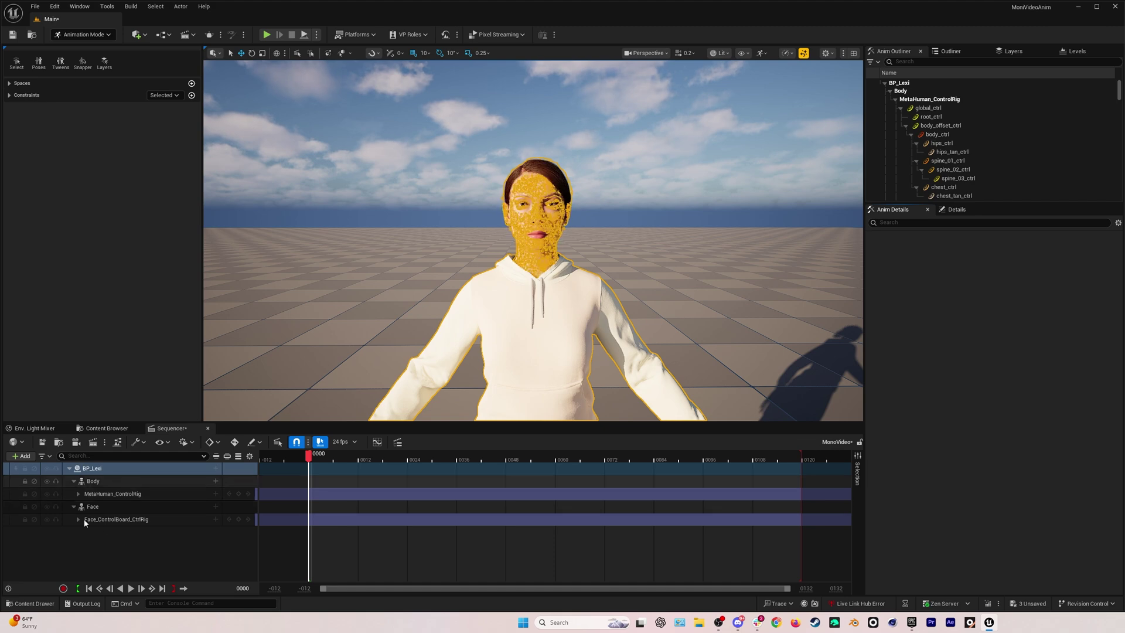
{"action": "left_click", "coordinate": [144, 521]}
{"action": "key", "text": "Delete"}
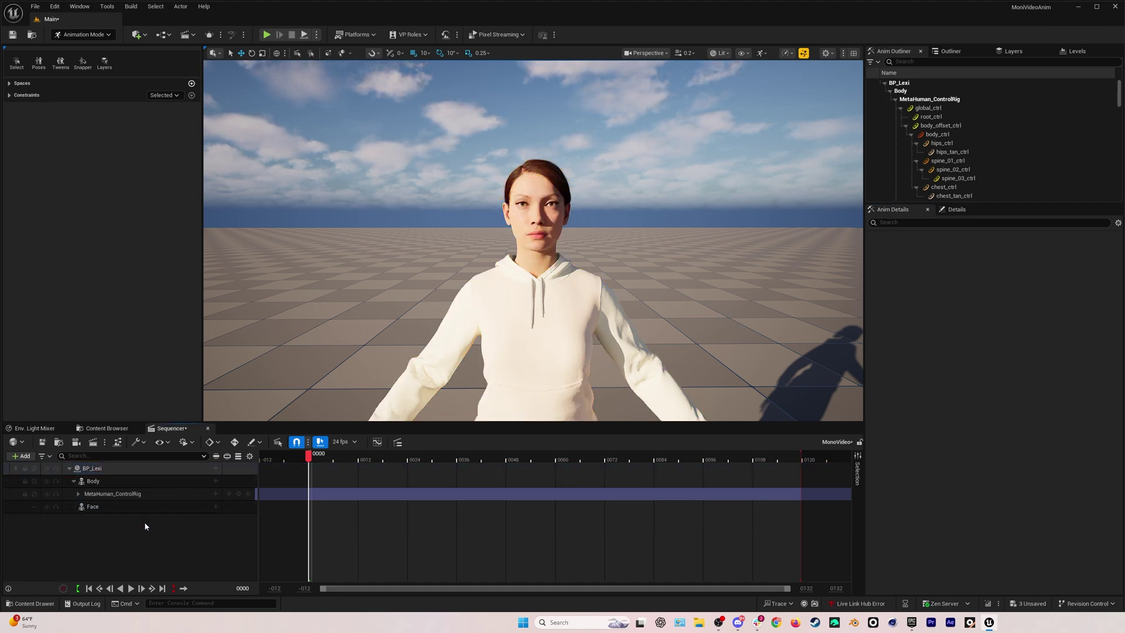
Put AS_MonoVideoTest on Lexi's Face track, extend playback to about frame 1800, and play
{"action": "left_click", "coordinate": [215, 506]}
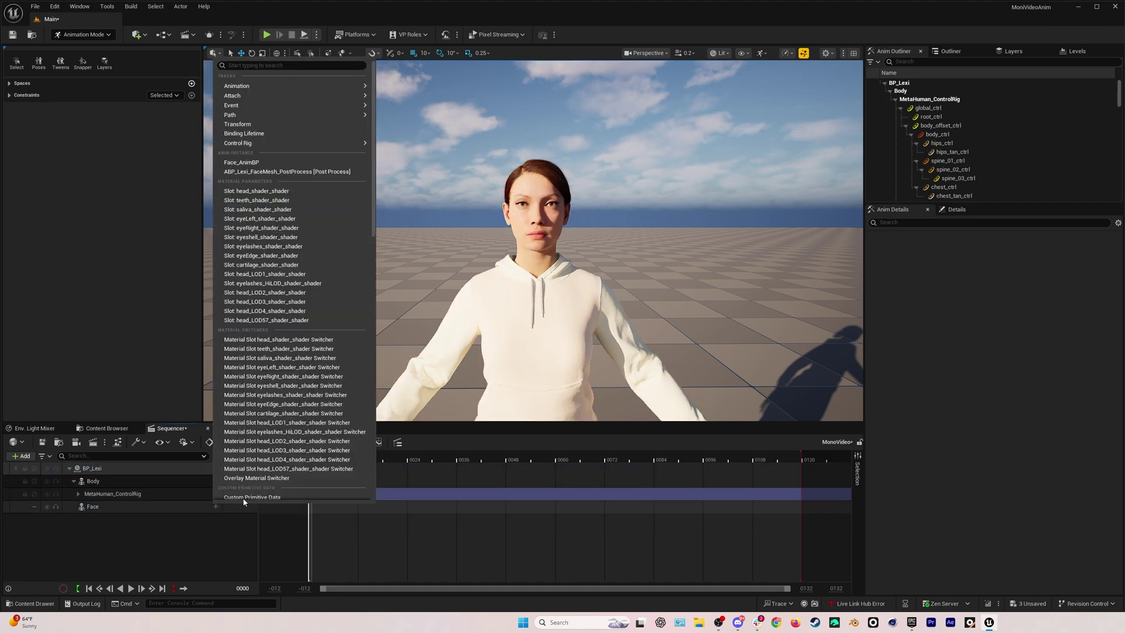
{"action": "mouse_move", "coordinate": [293, 88]}
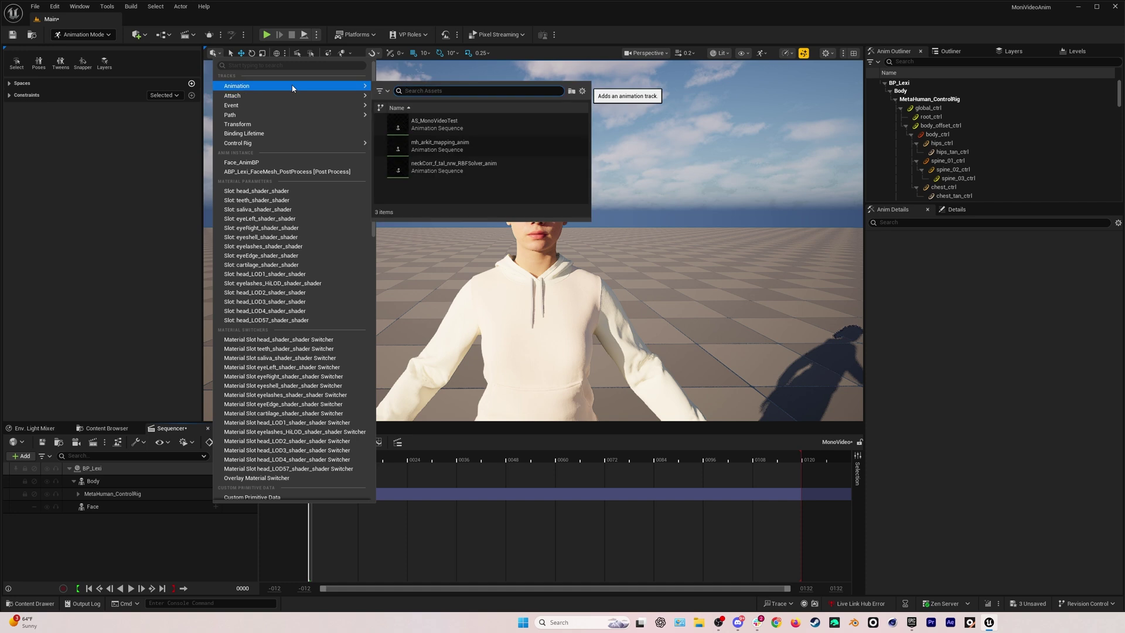
{"action": "left_click", "coordinate": [427, 123]}
{"action": "scroll", "coordinate": [338, 462], "scroll_direction": "down", "scroll_amount": 10, "text": "ctrl"}
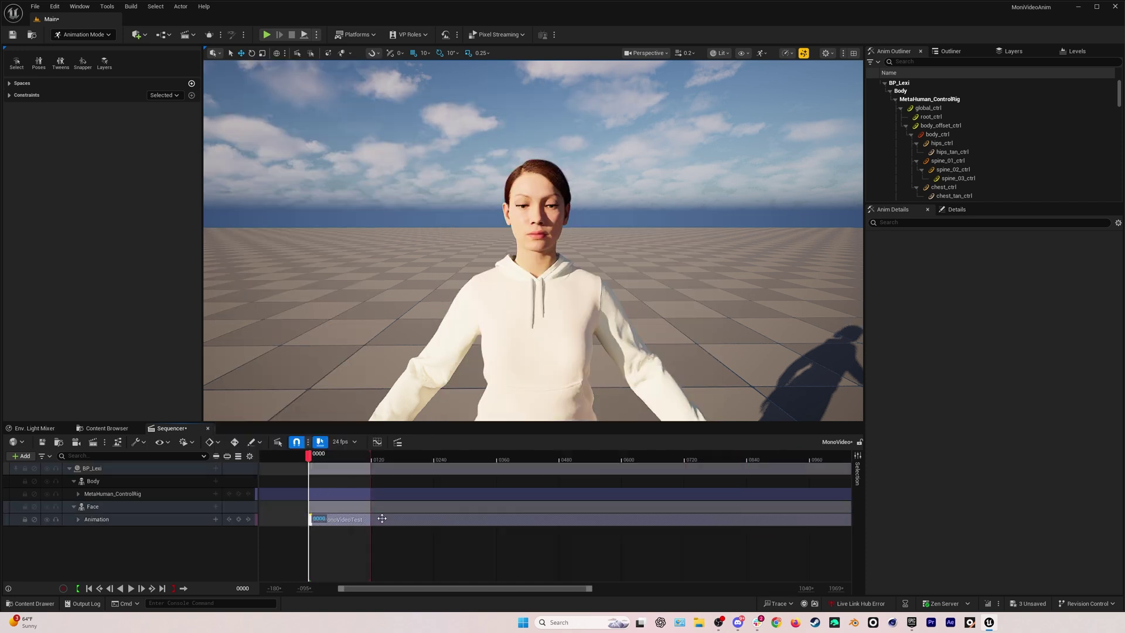
{"action": "left_click_drag", "start_coordinate": [342, 458], "coordinate": [806, 463]}
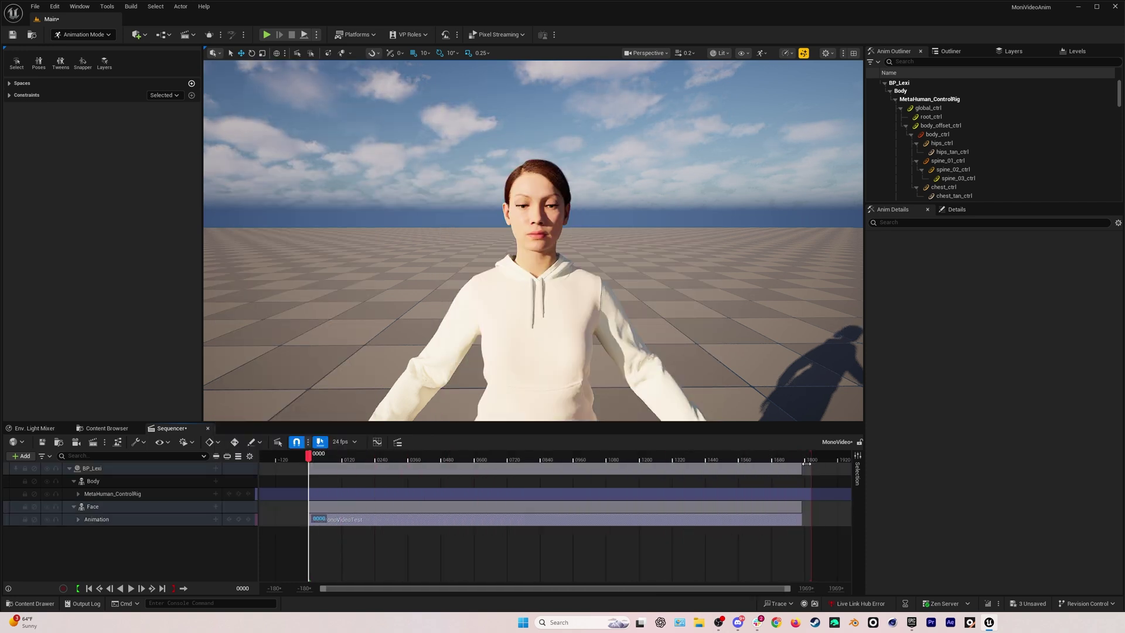
{"action": "left_click", "coordinate": [391, 544]}
{"action": "key", "text": "space"}
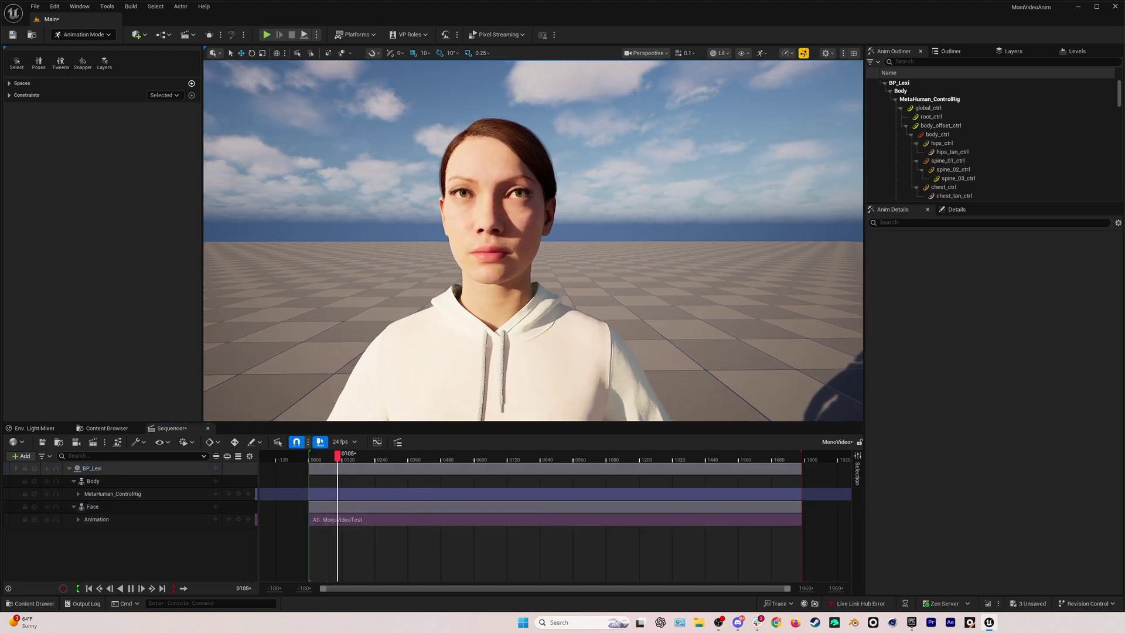
Replace the MetaHuman_ControlRig body track with the Monovideo_mocap_Anim1 animation on Lexi's Body
{"action": "left_click", "coordinate": [516, 459]}
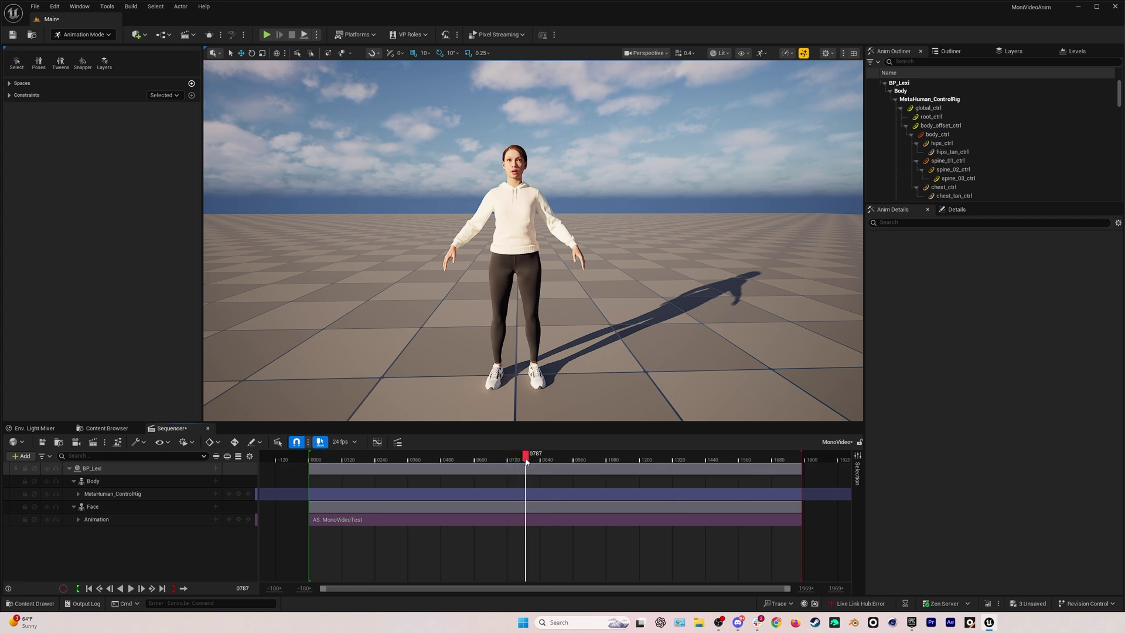
{"action": "left_click", "coordinate": [126, 495]}
{"action": "key", "text": "Delete"}
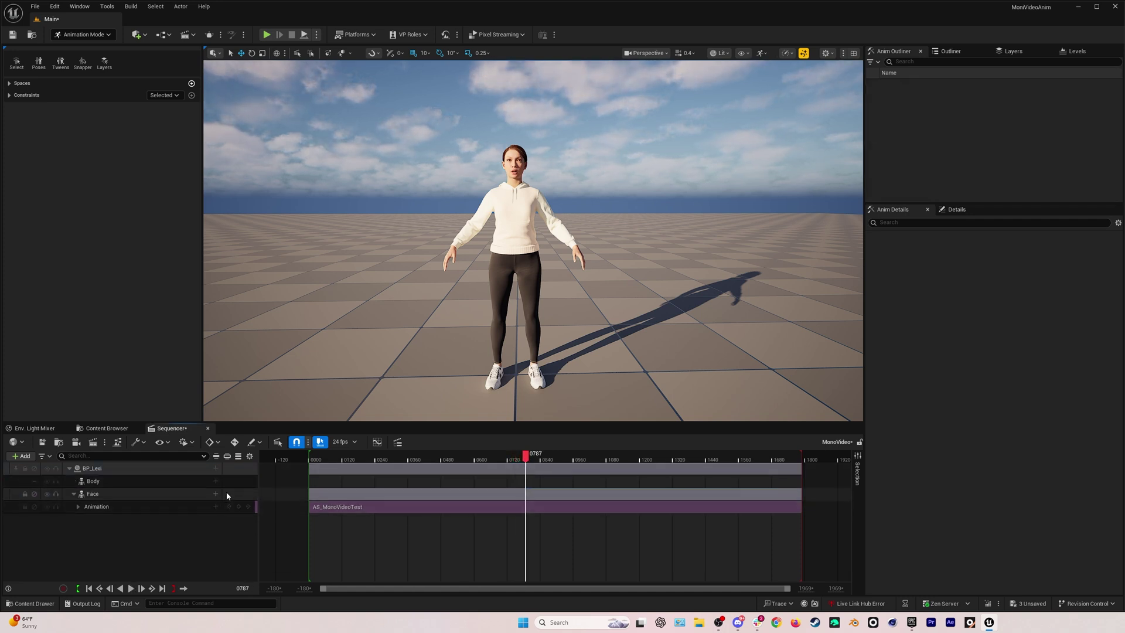
{"action": "left_click", "coordinate": [218, 493]}
{"action": "mouse_move", "coordinate": [310, 75]}
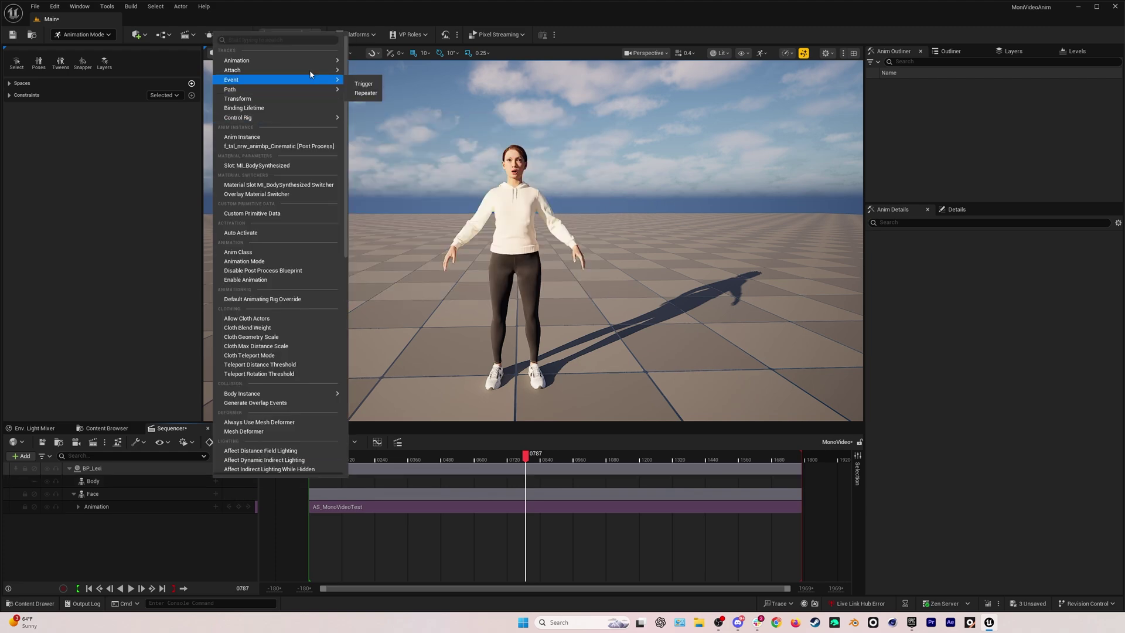
{"action": "left_click_drag", "start_coordinate": [557, 100], "coordinate": [555, 164]}
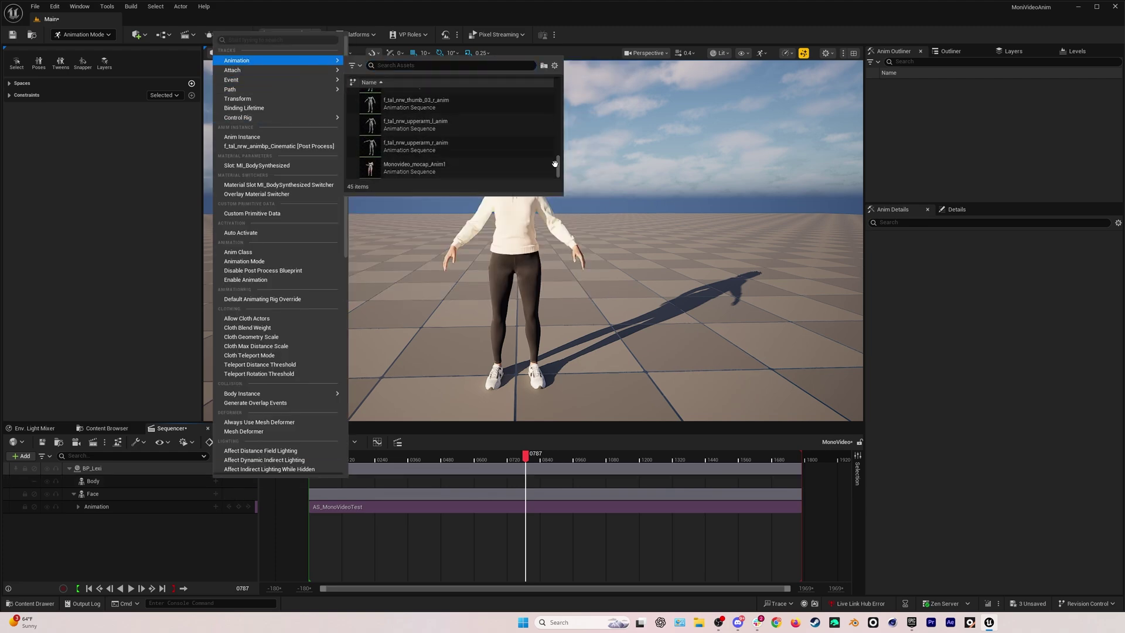
{"action": "left_click", "coordinate": [418, 170]}
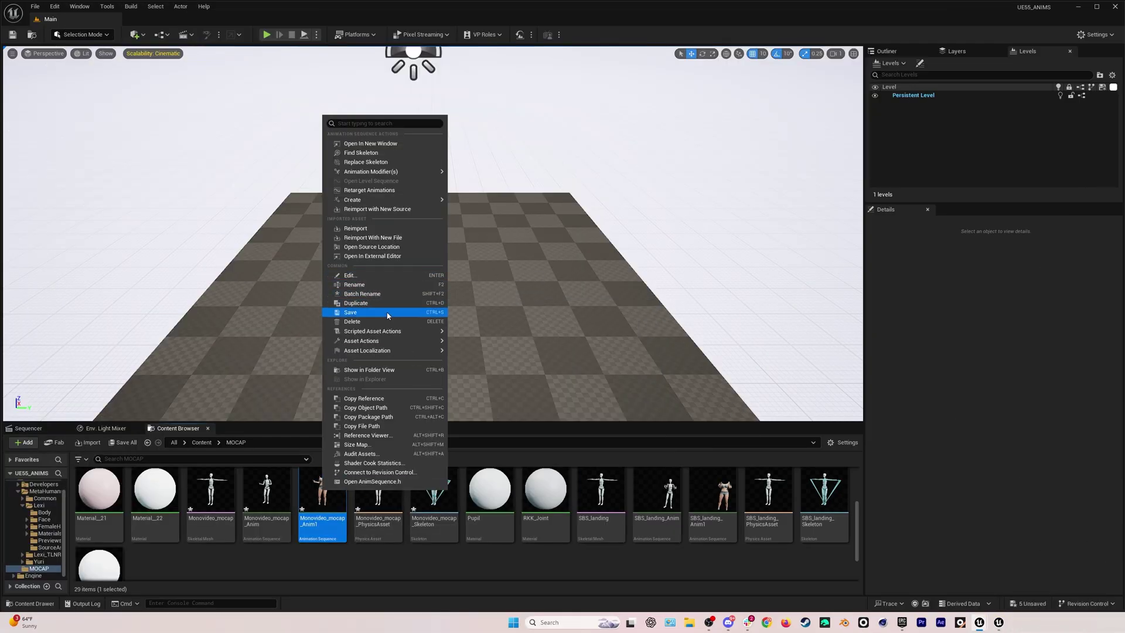
Migrate the mocap animation assets to another project, saving them first
{"action": "mouse_move", "coordinate": [389, 346]}
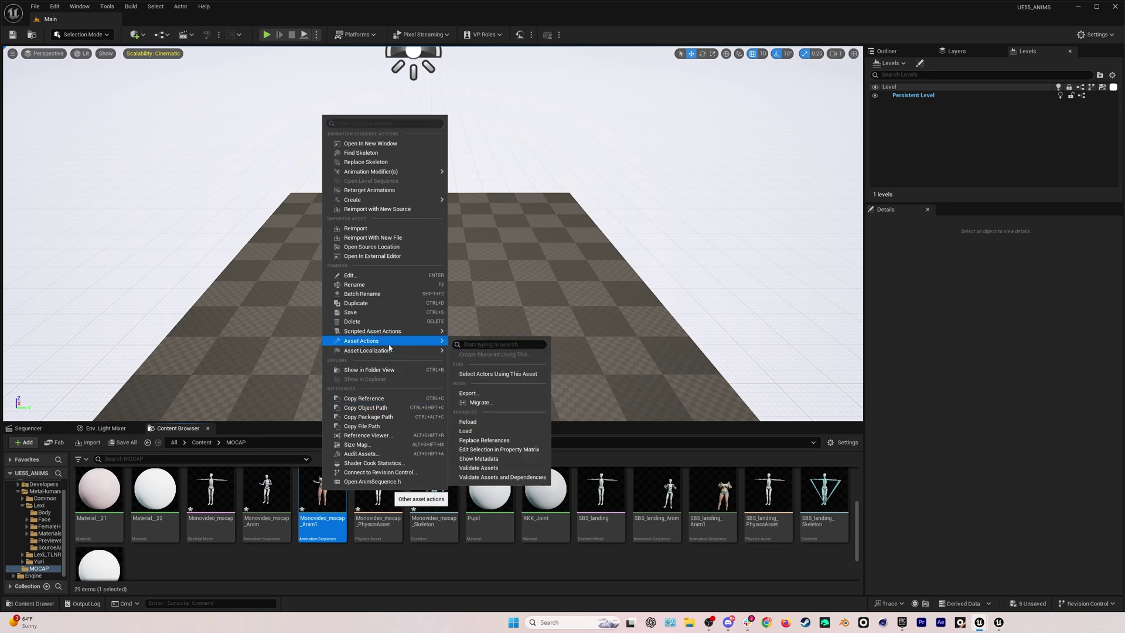
{"action": "left_click", "coordinate": [490, 402]}
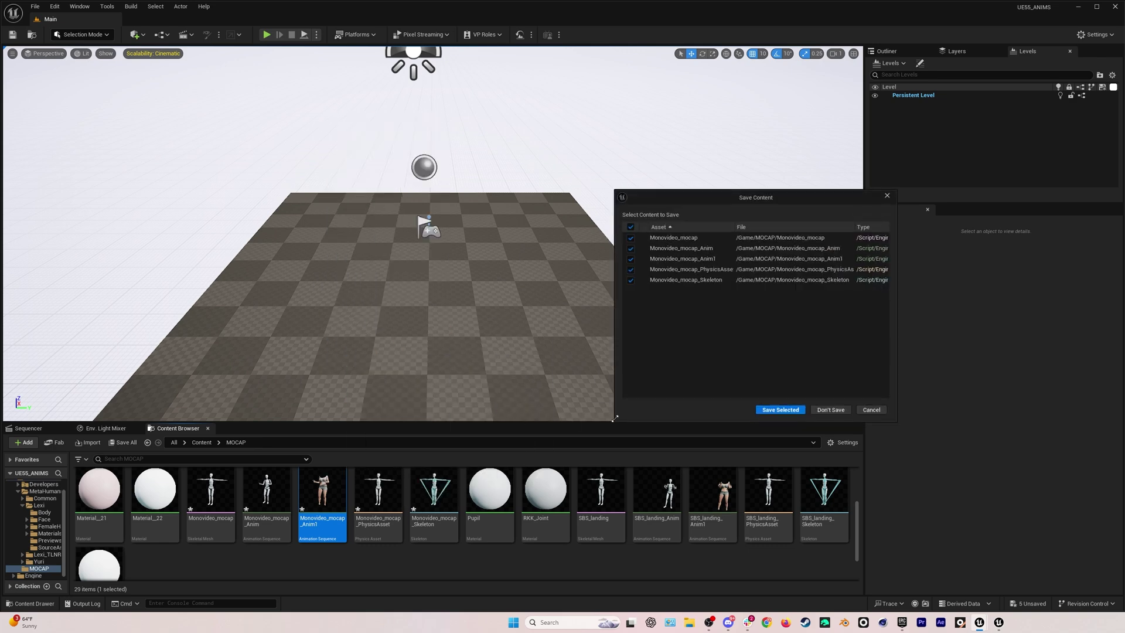
{"action": "left_click", "coordinate": [781, 410]}
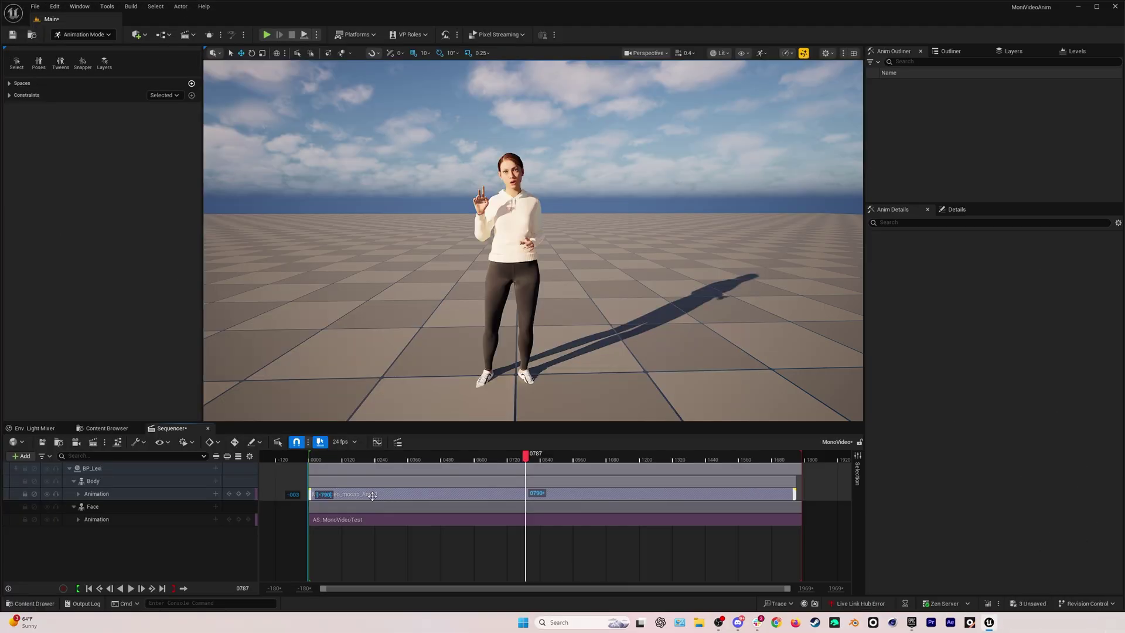
Slide the AS_MonoVideoTest face section about 43 frames earlier and play back to check sync
{"action": "left_click_drag", "start_coordinate": [419, 517], "coordinate": [407, 517]}
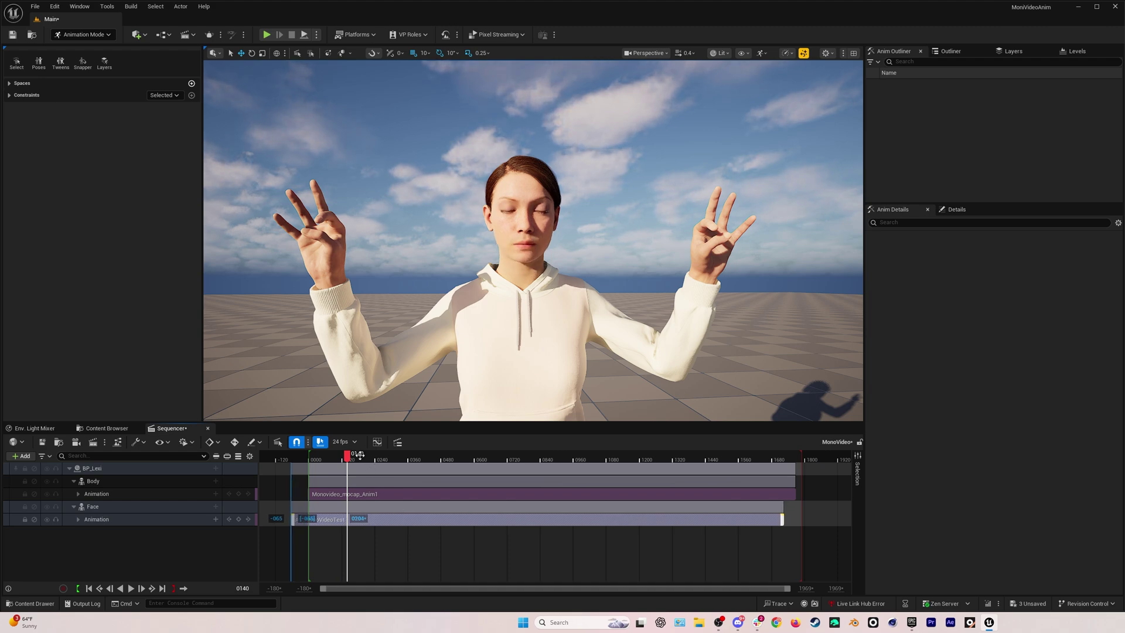
{"action": "left_click_drag", "start_coordinate": [359, 455], "coordinate": [345, 460]}
{"action": "key", "text": "space"}
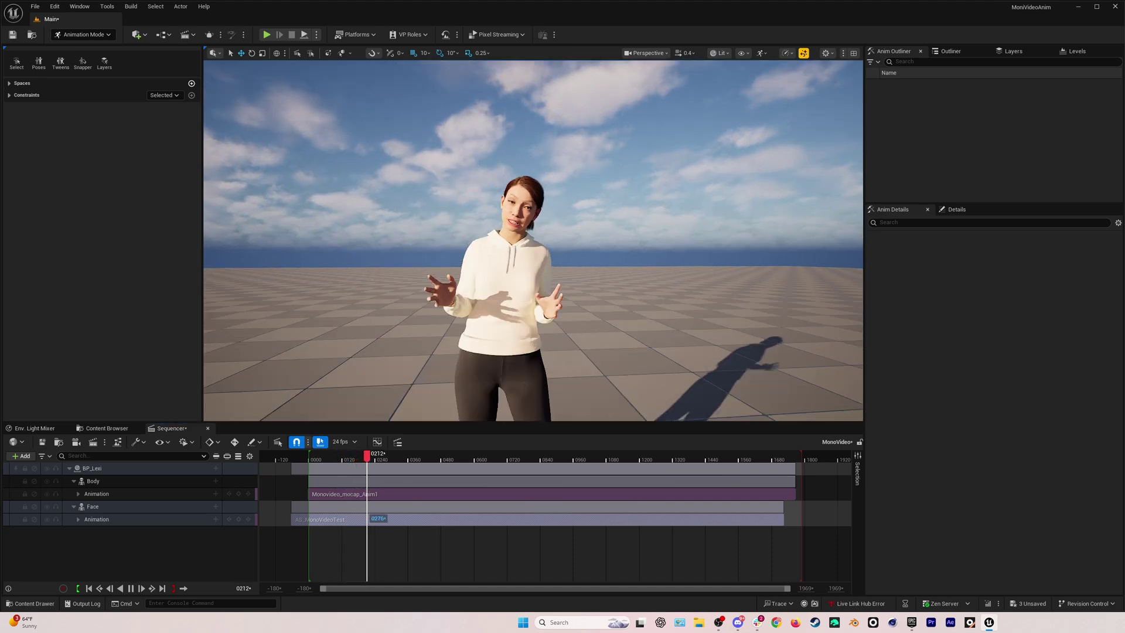
{"action": "key", "text": "shift+1"}
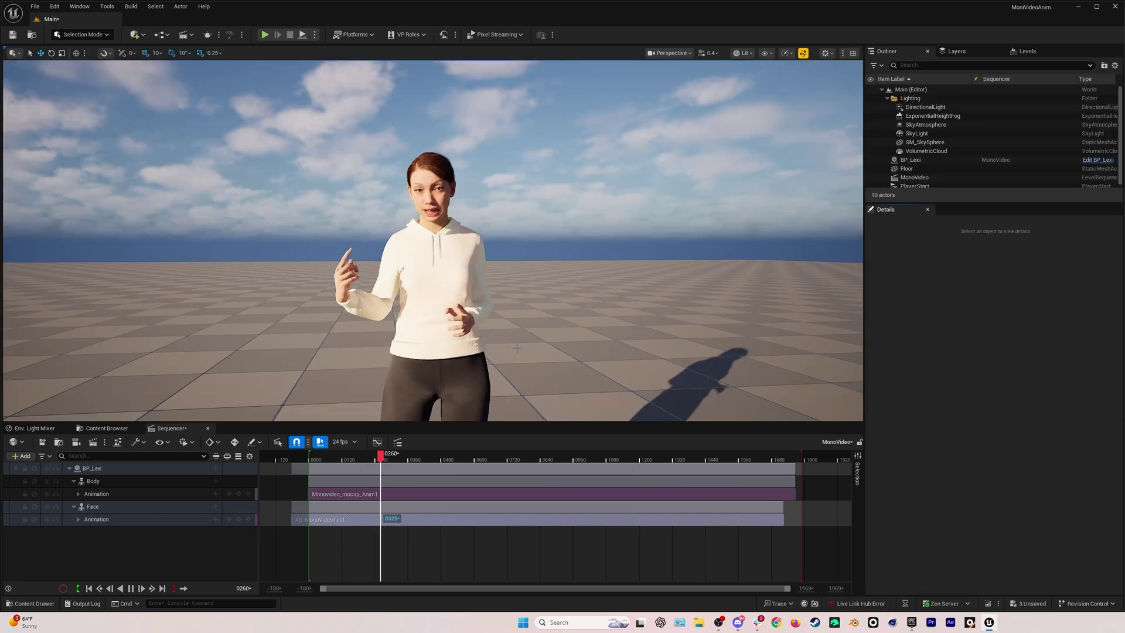